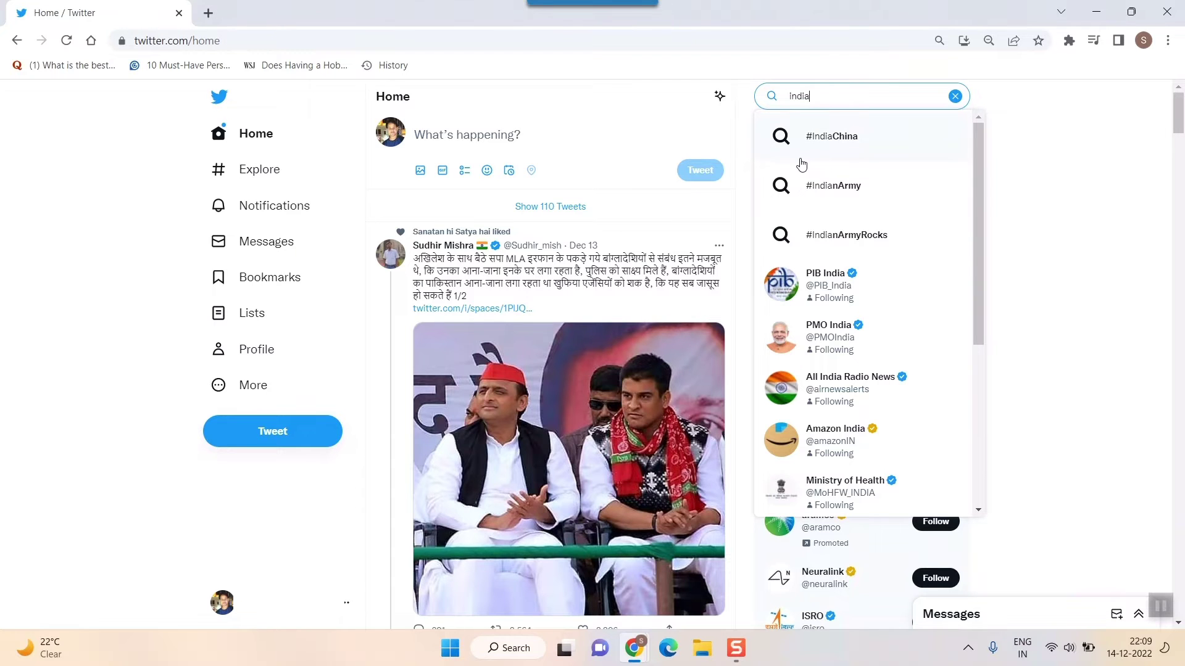
# - Search Google for 'twitter advanced search' in a new browser tab
pyautogui.click(210, 16)
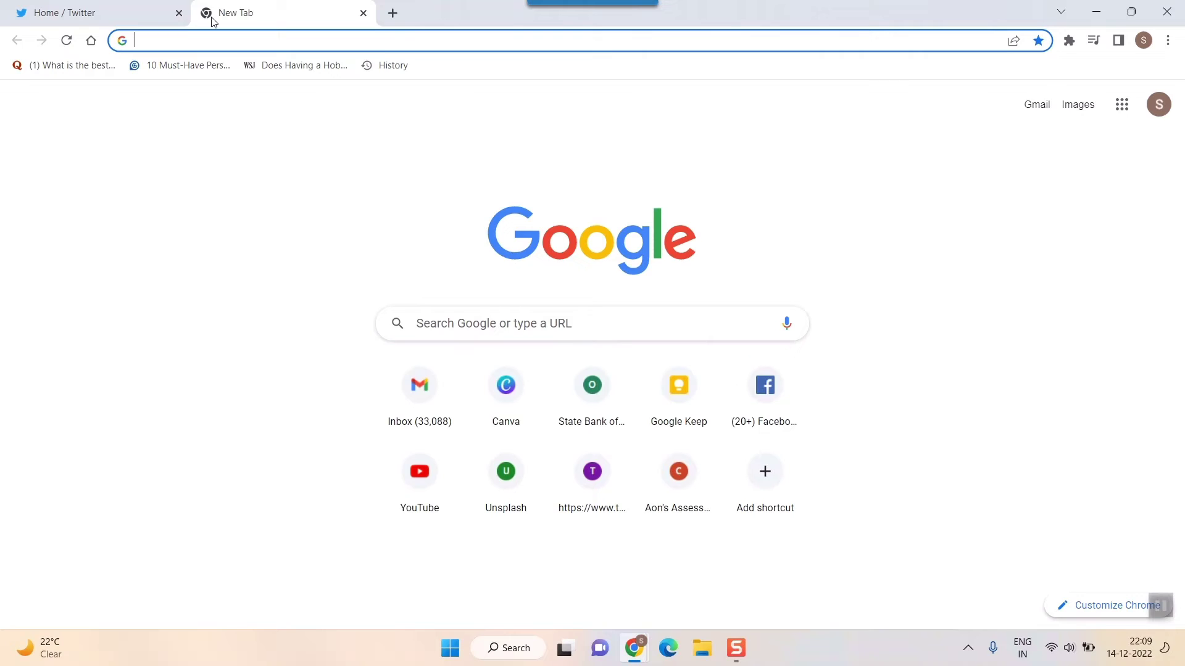
pyautogui.write('twii')
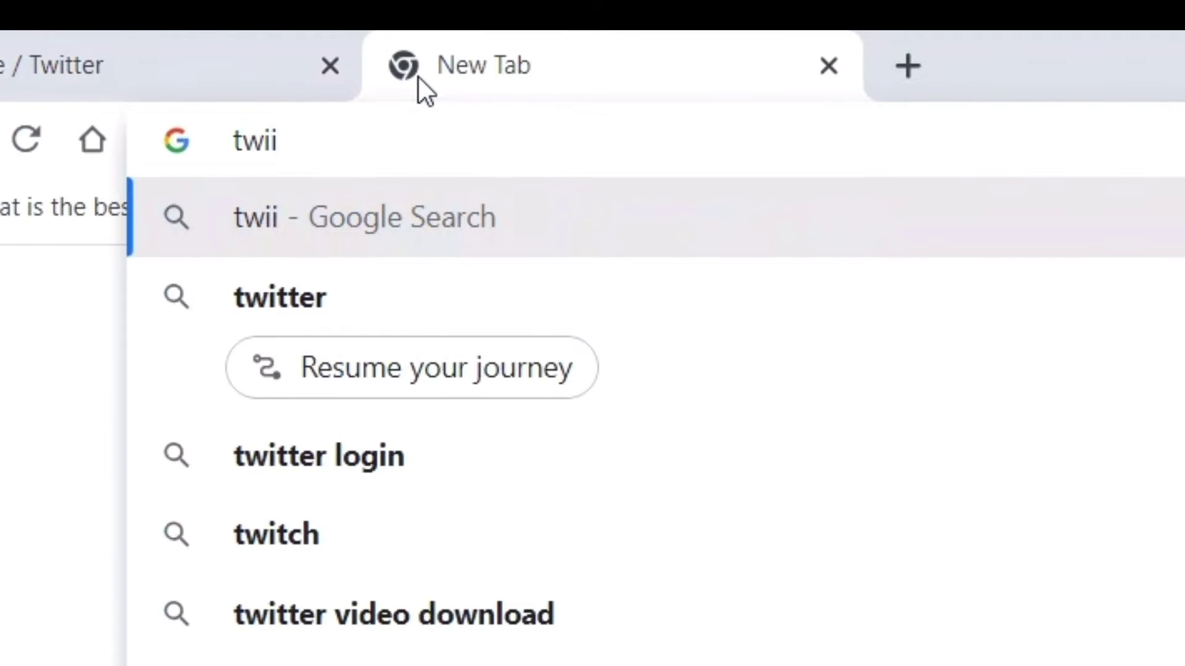
pyautogui.press('BackSpace')
pyautogui.write('tter a')
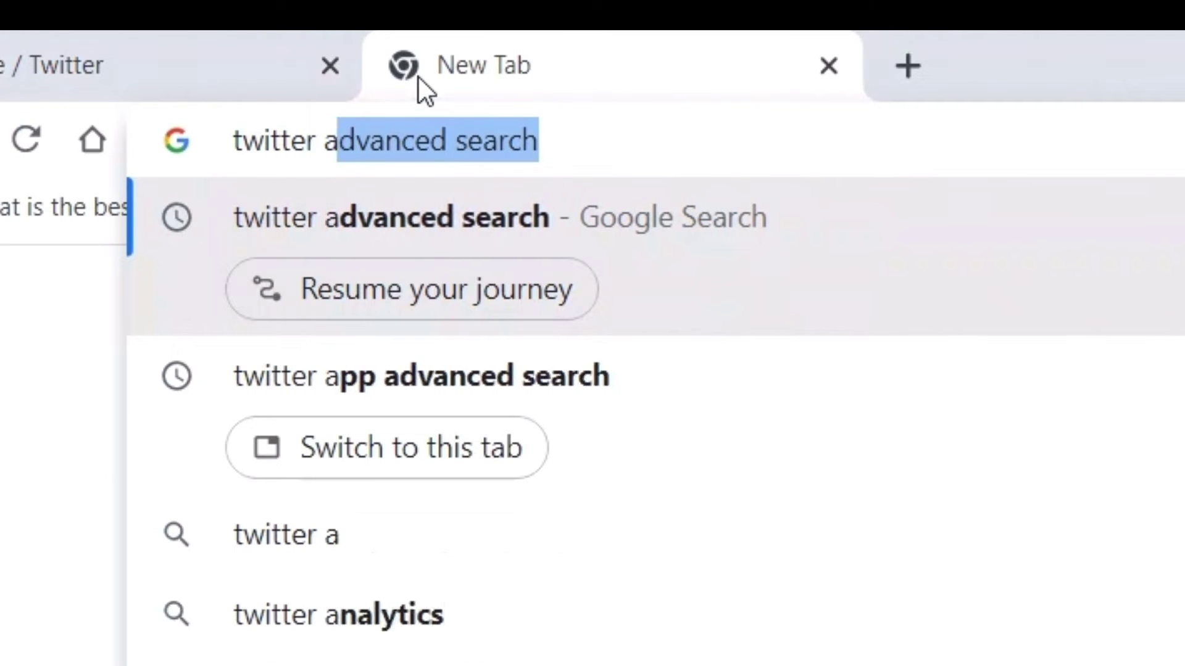
pyautogui.write('dvan')
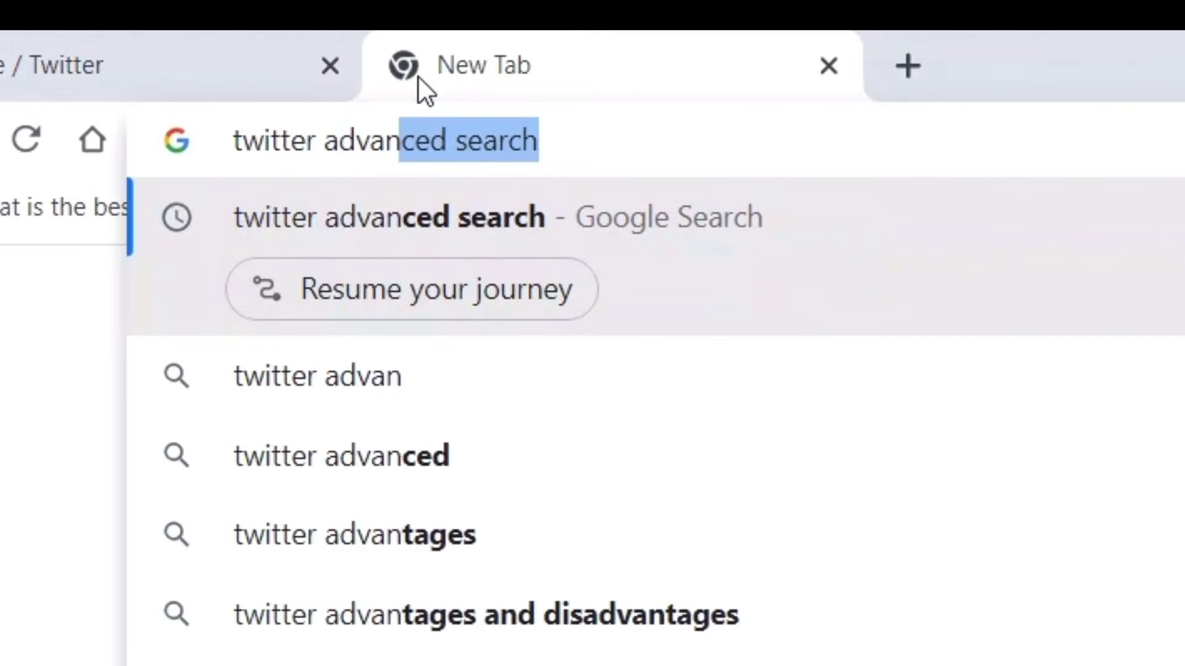
pyautogui.press('Return')
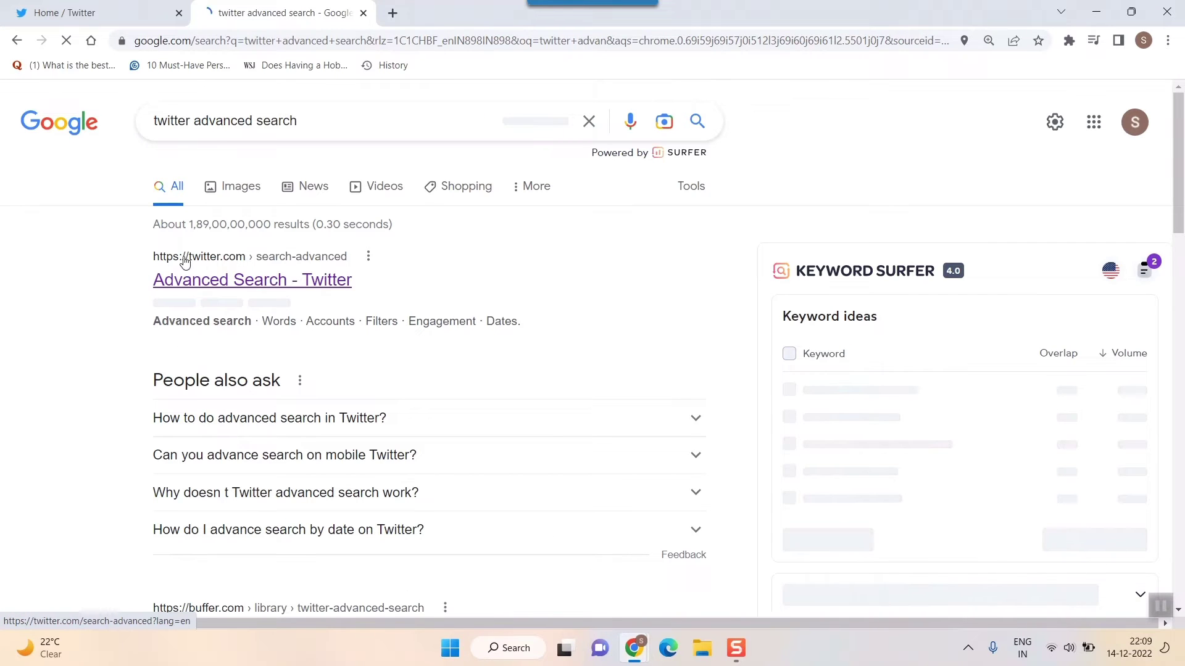
# - Open the 'Advanced Search - Twitter' result and scroll down to the Language setting
pyautogui.click(248, 282)
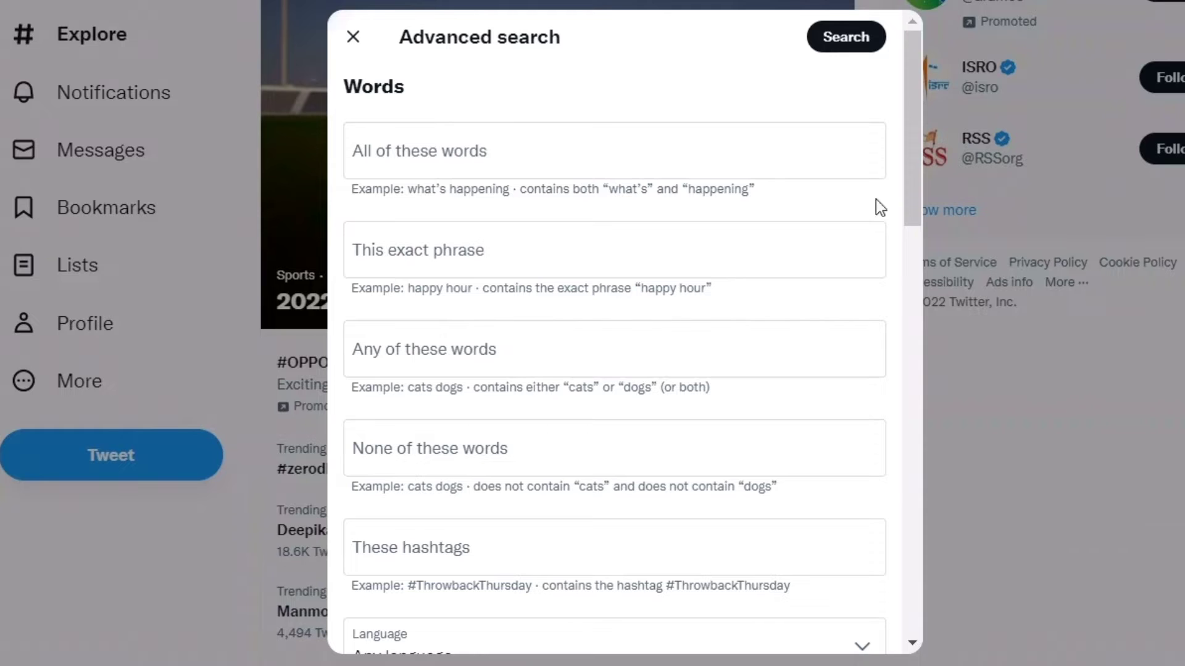
pyautogui.moveTo(913, 202); pyautogui.dragTo(908, 261)
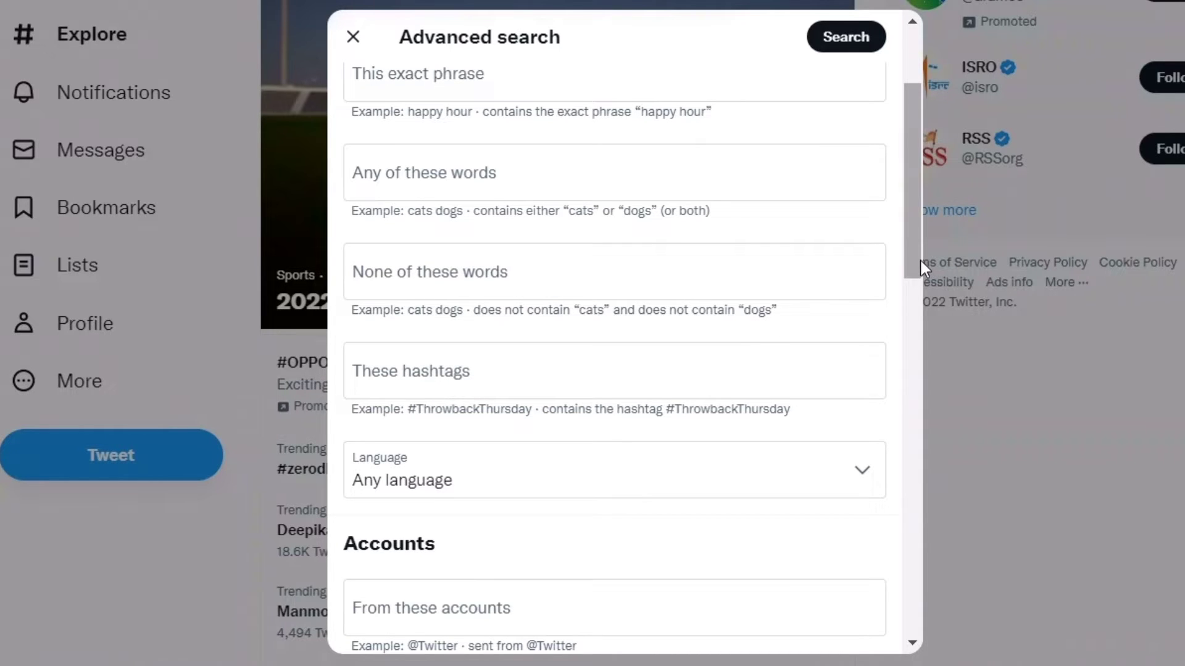
pyautogui.moveTo(919, 257); pyautogui.dragTo(909, 354)
# - Browse the Language list and close it, leaving it at Any language
pyautogui.click(886, 188)
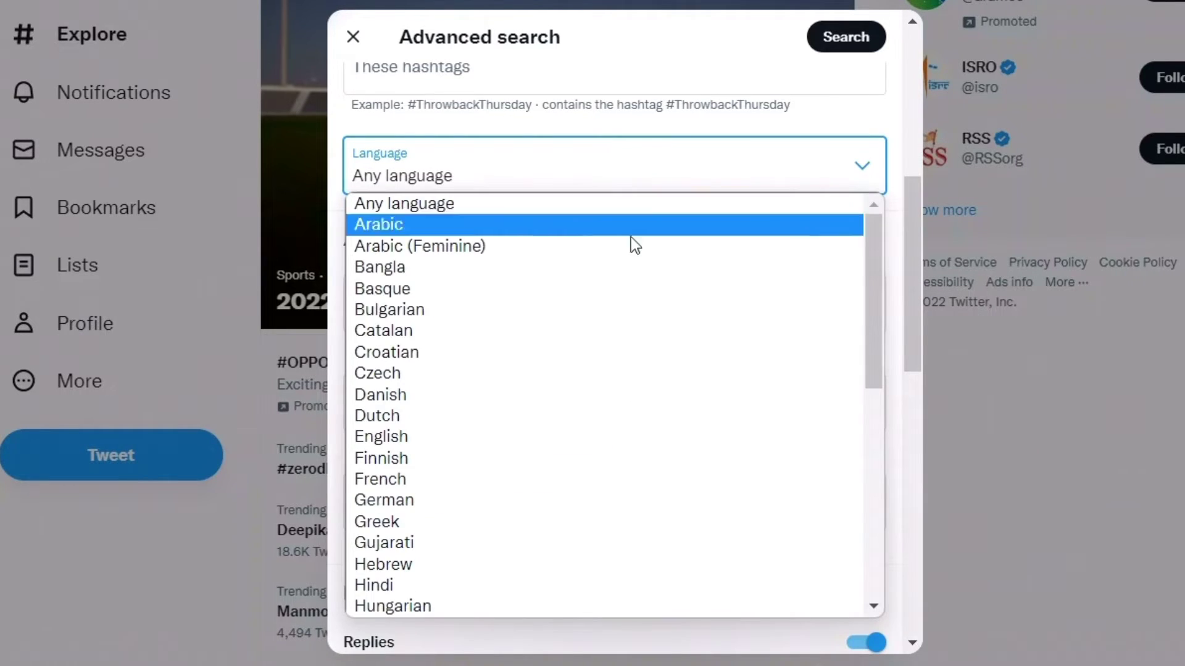
pyautogui.scroll(-10, 410, 499)
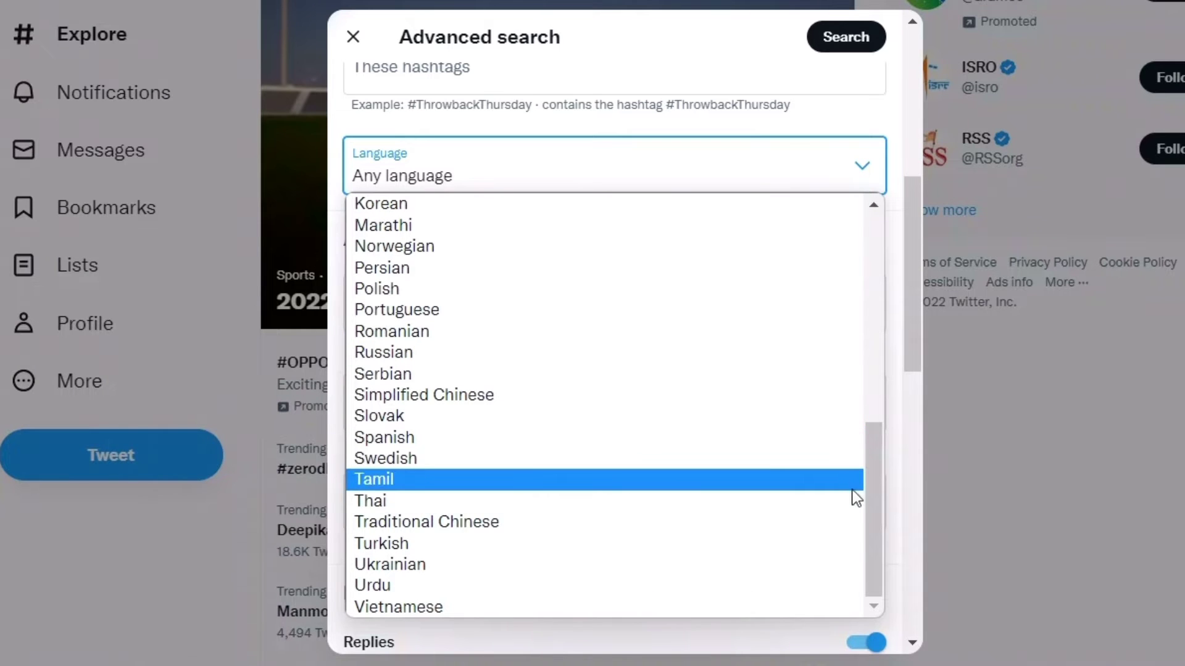
pyautogui.moveTo(876, 494); pyautogui.dragTo(849, 204)
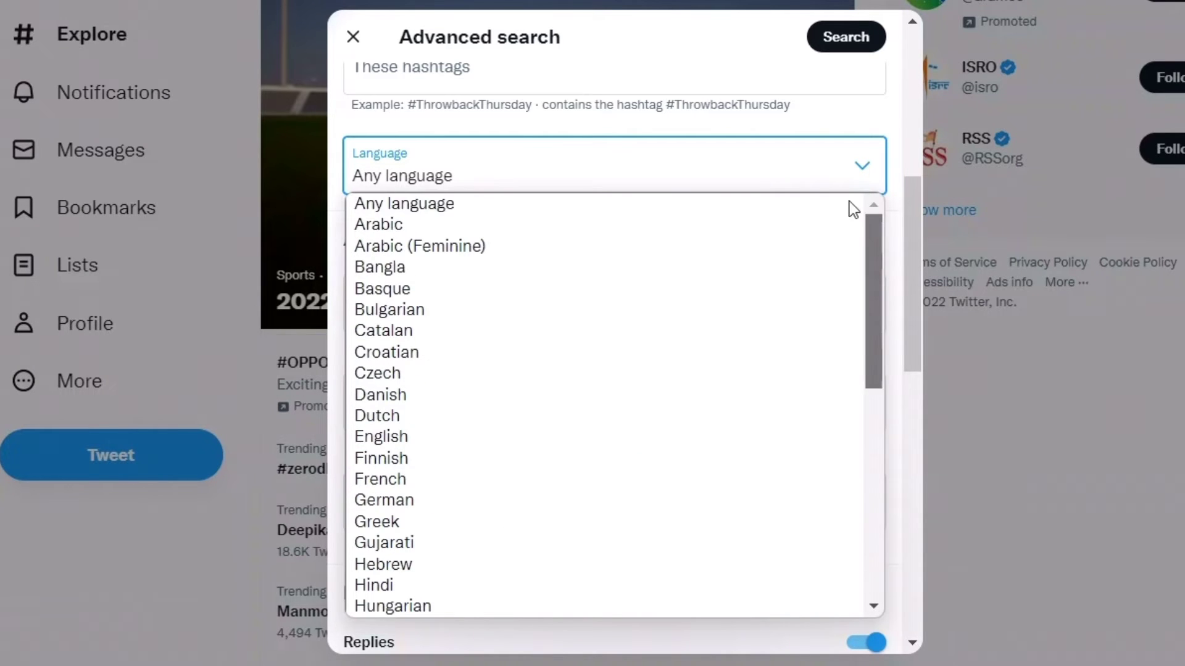
pyautogui.click(872, 112)
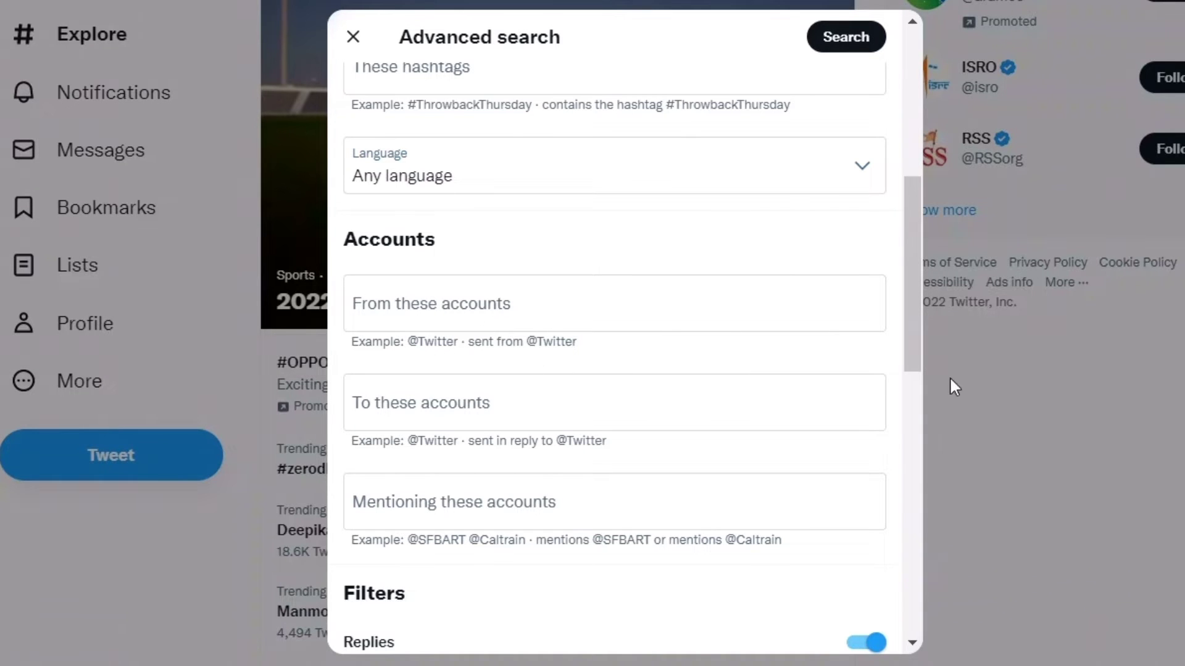
pyautogui.moveTo(918, 351); pyautogui.dragTo(912, 398)
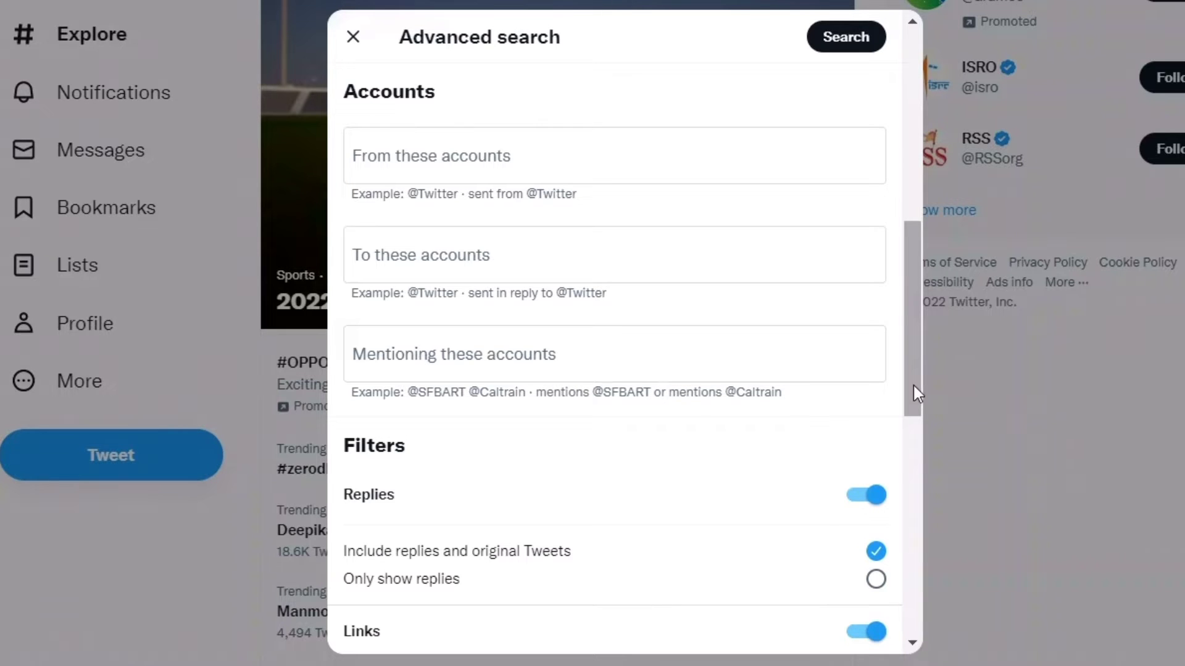
pyautogui.moveTo(913, 385); pyautogui.dragTo(904, 461)
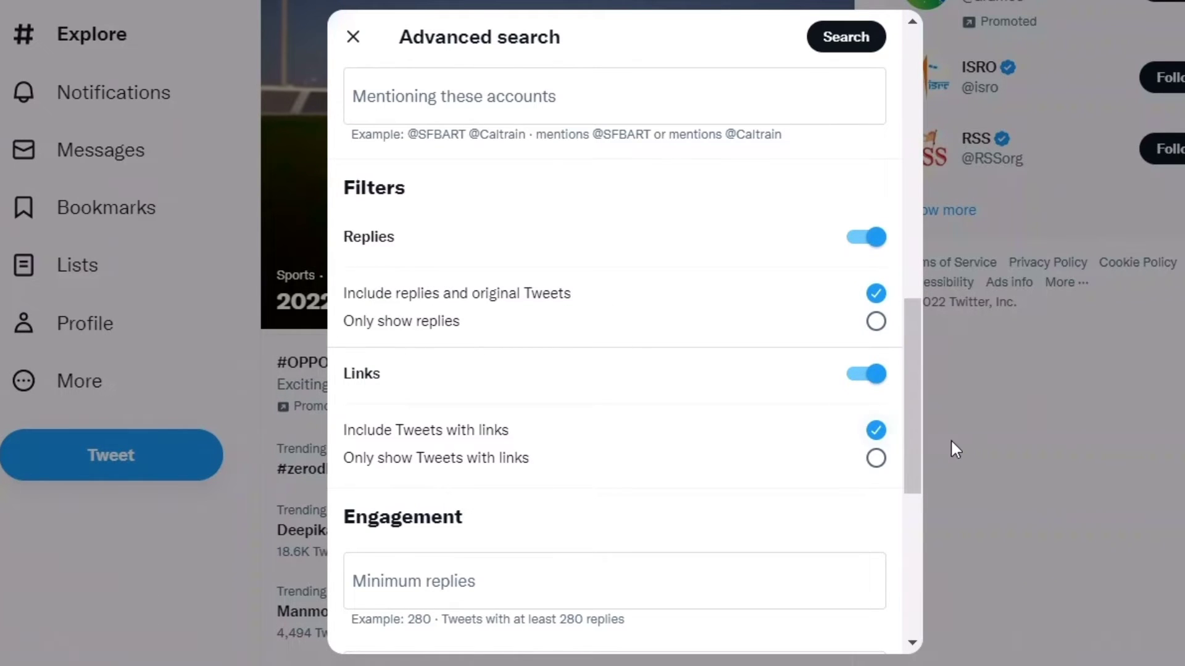
pyautogui.moveTo(920, 440); pyautogui.dragTo(914, 535)
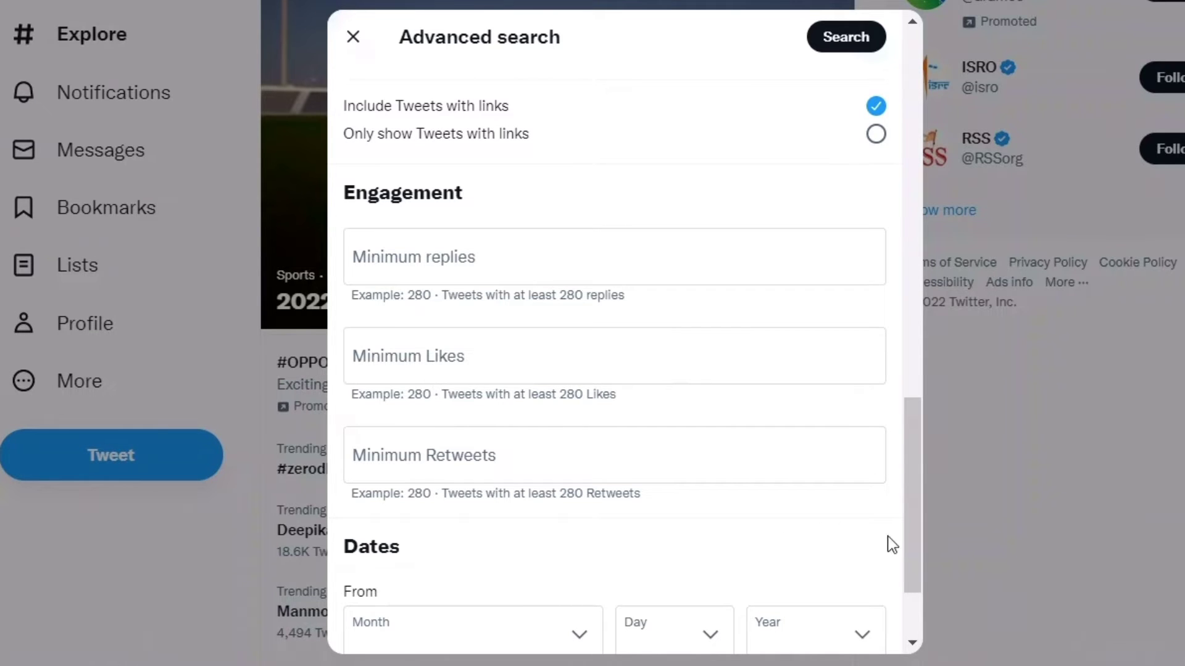
pyautogui.moveTo(916, 561); pyautogui.dragTo(915, 642)
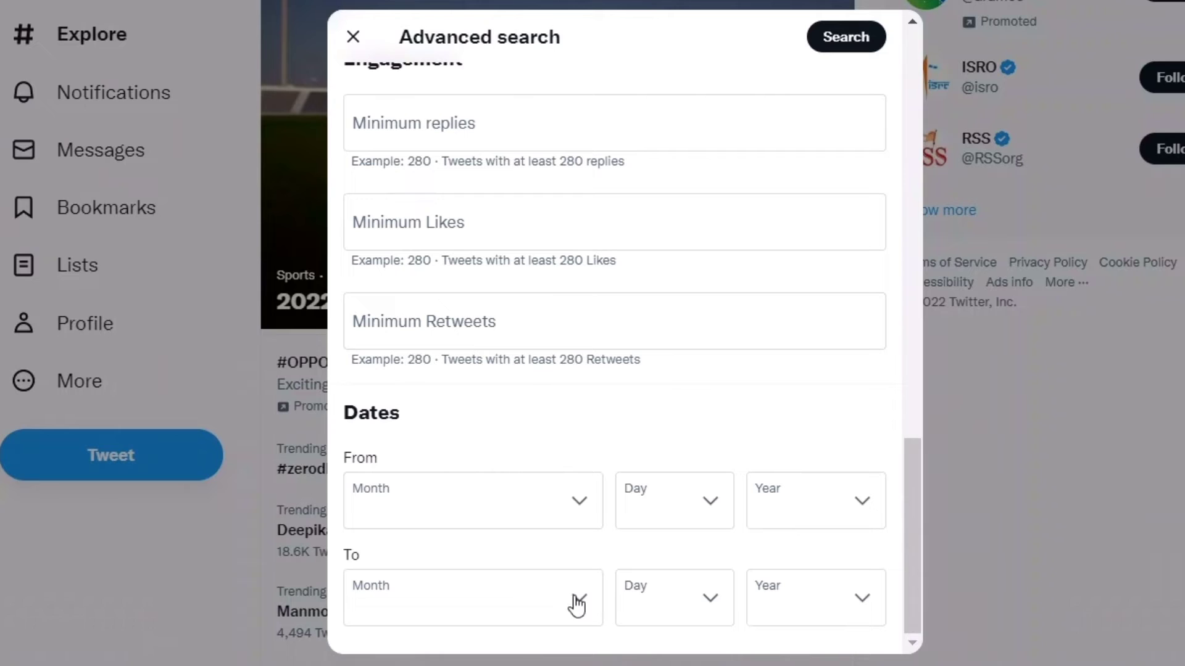
# - Set the From date to December 18, 2021
pyautogui.click(579, 514)
pyautogui.click(629, 510)
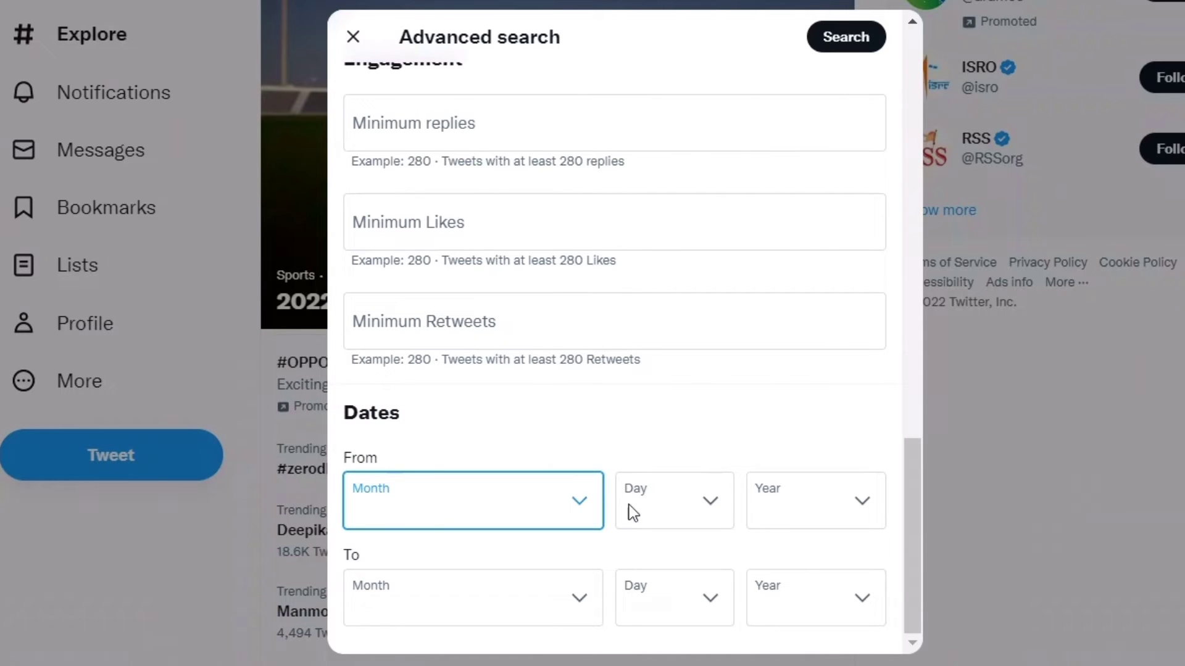
pyautogui.click(710, 510)
pyautogui.click(710, 511)
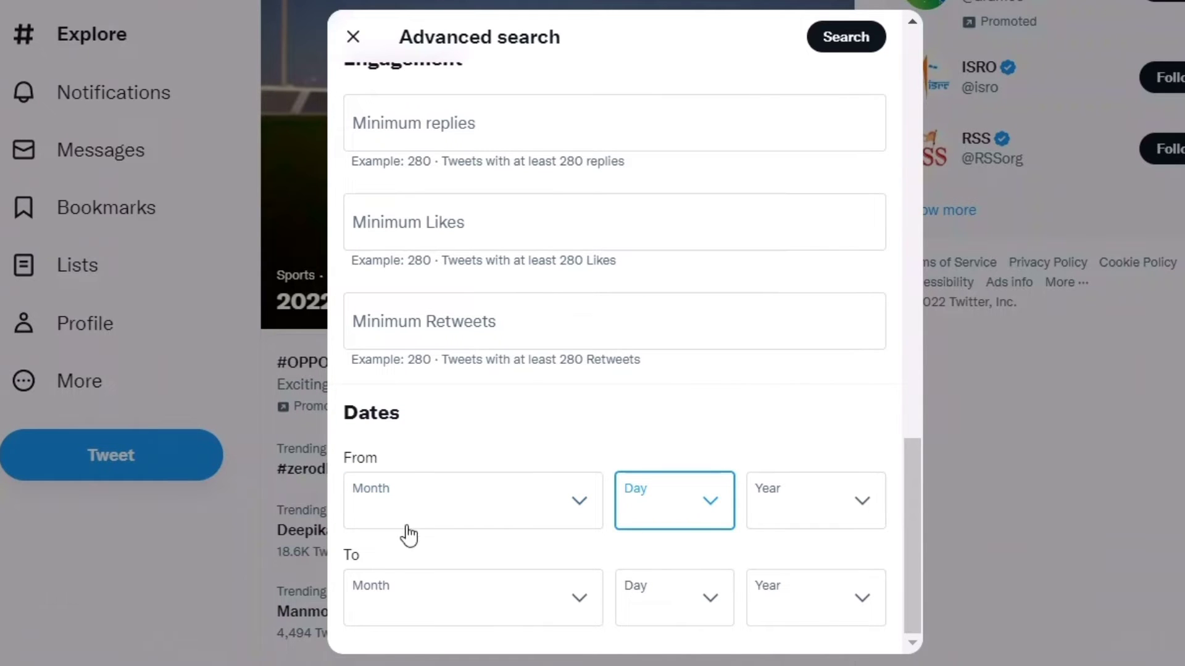
pyautogui.click(576, 517)
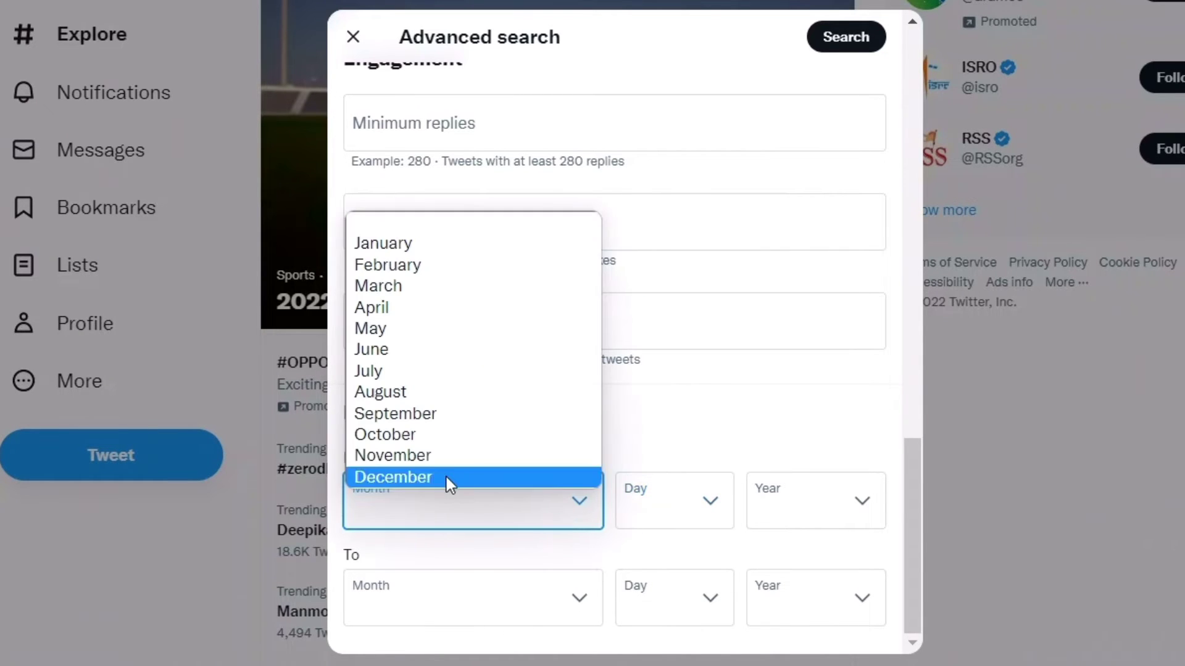
pyautogui.click(446, 476)
pyautogui.click(722, 521)
pyautogui.click(661, 499)
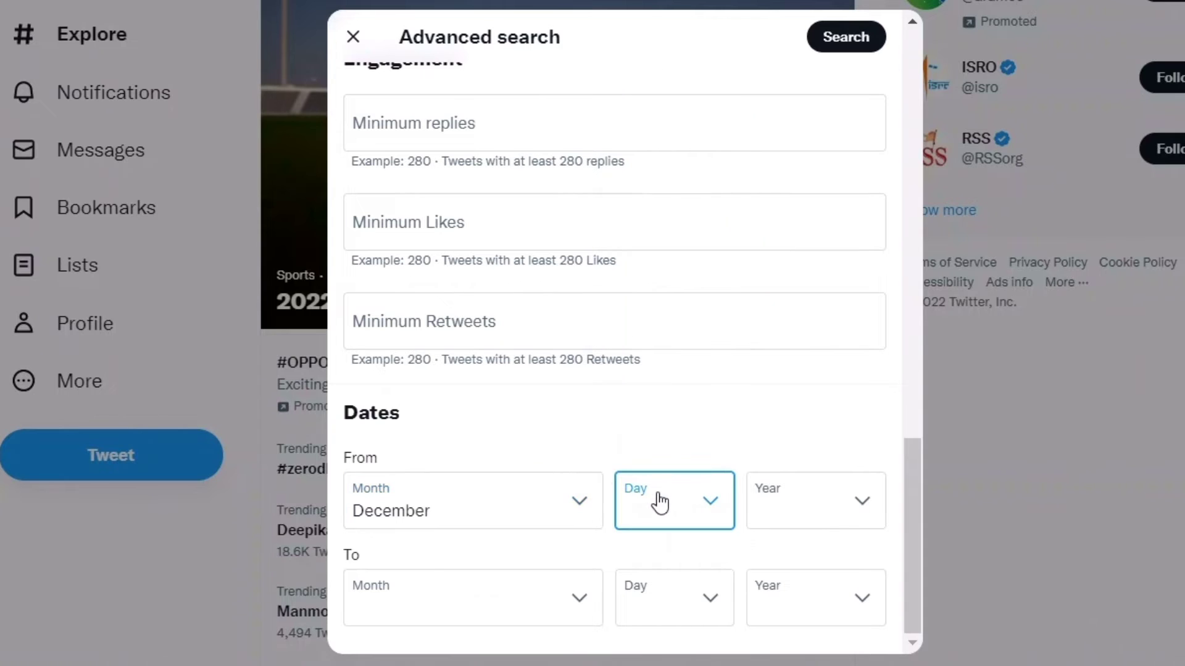
pyautogui.click(716, 503)
pyautogui.click(648, 458)
pyautogui.click(864, 498)
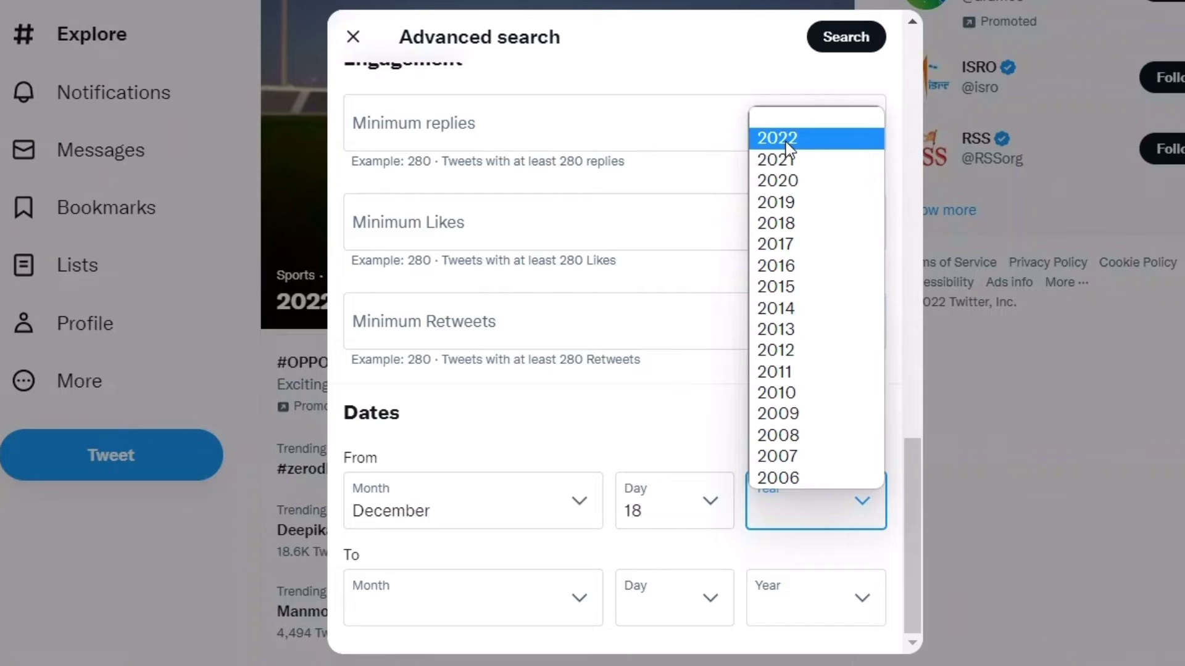
pyautogui.click(787, 162)
# - Set the To date to December 15, 2022
pyautogui.click(465, 602)
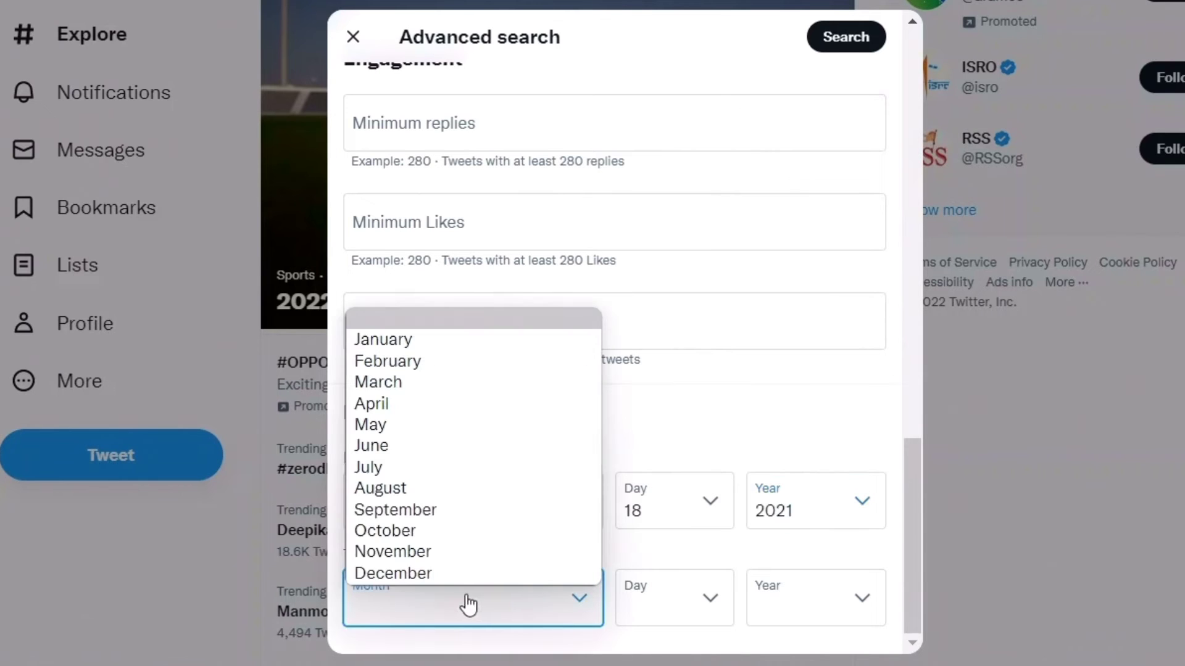
pyautogui.click(432, 572)
pyautogui.click(682, 623)
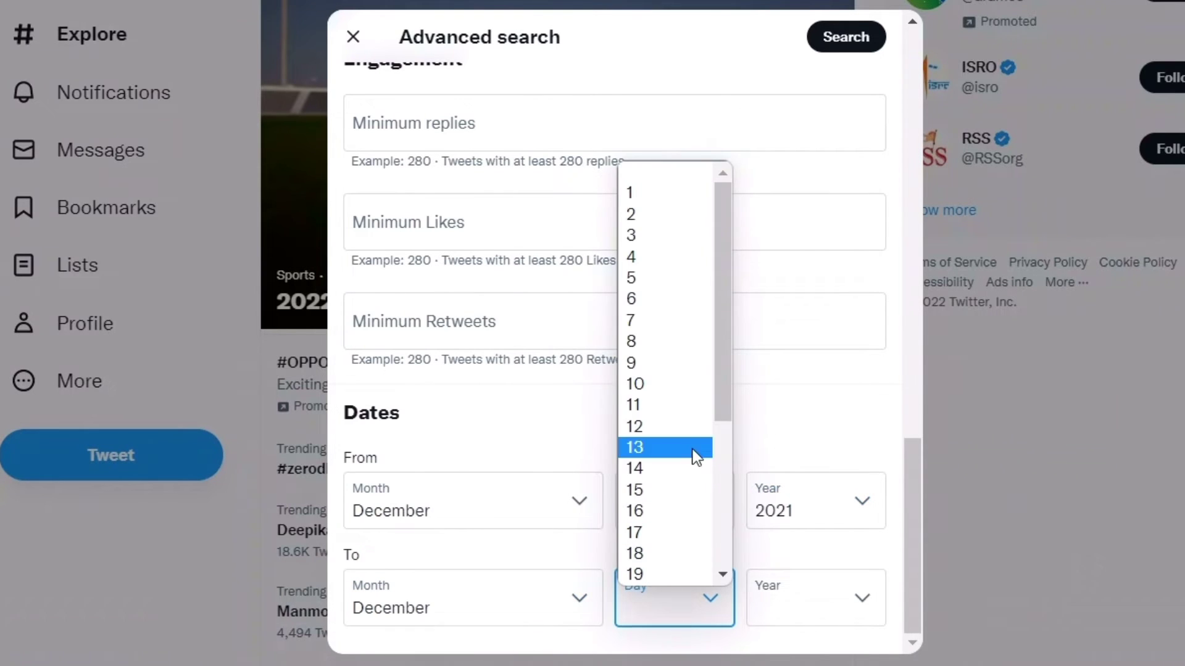
pyautogui.scroll(-3, 673, 472)
pyautogui.scroll(-1, 670, 464)
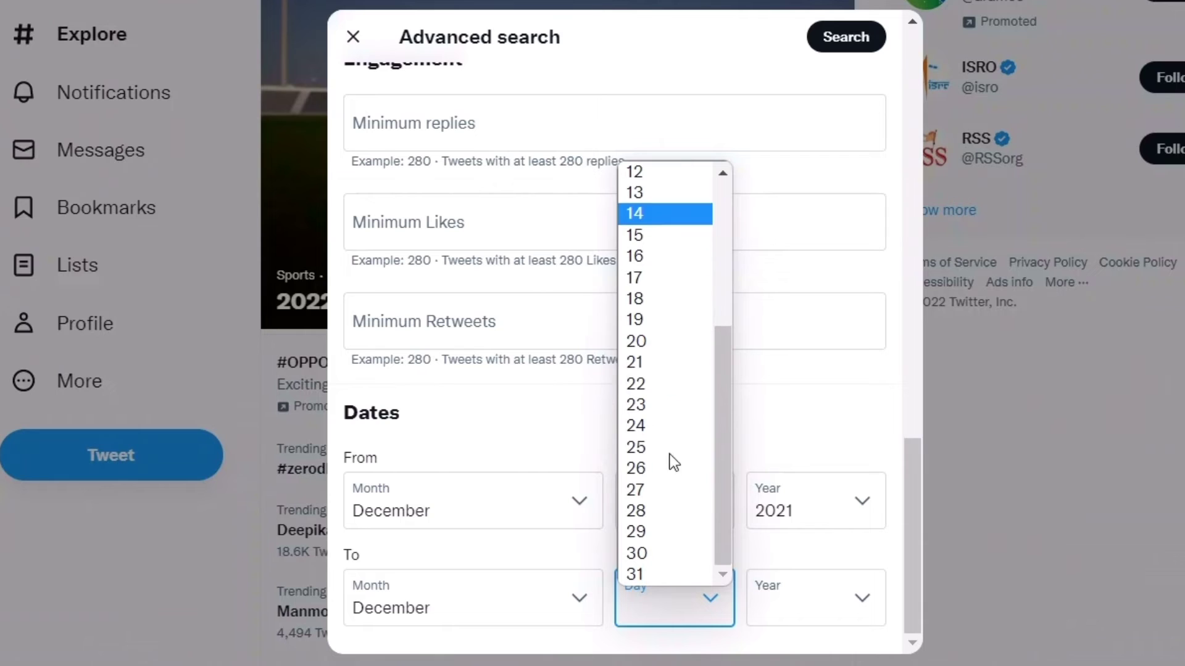
pyautogui.click(647, 235)
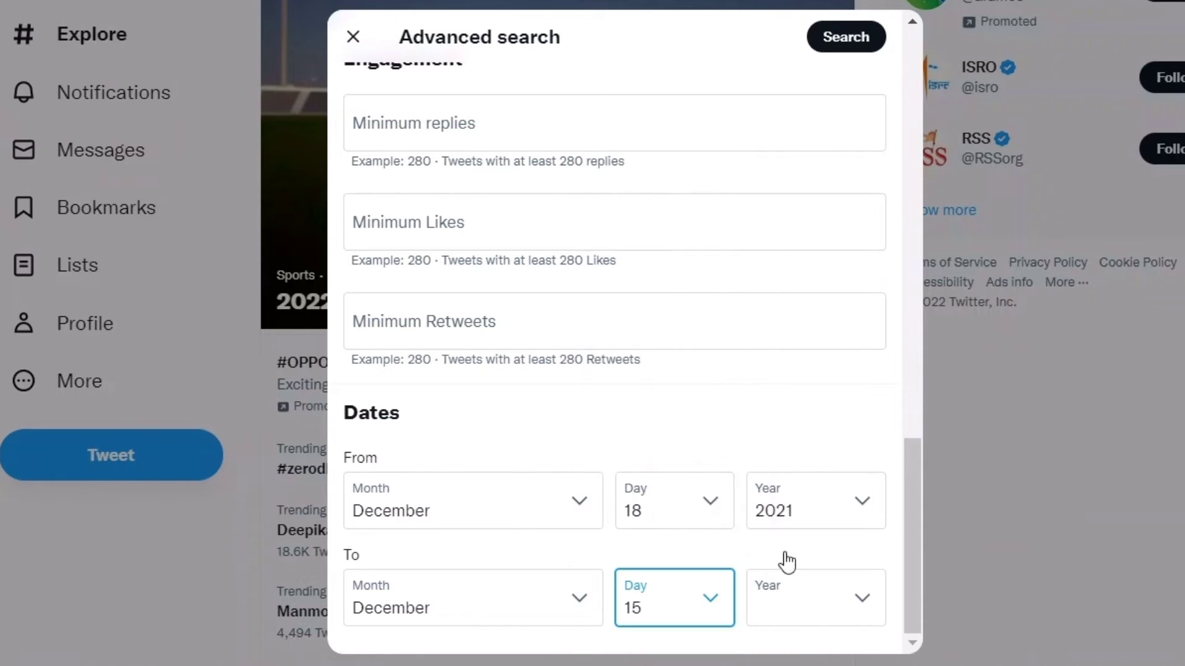
pyautogui.click(812, 612)
pyautogui.click(796, 236)
pyautogui.click(724, 424)
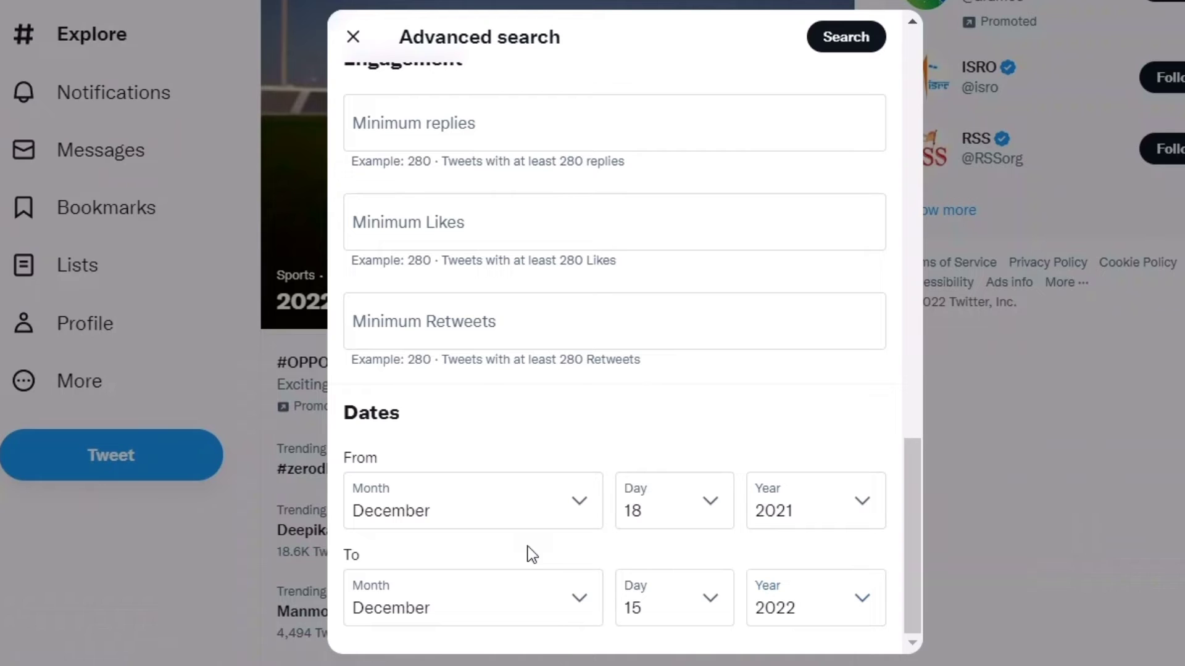
pyautogui.scroll(4, 624, 455)
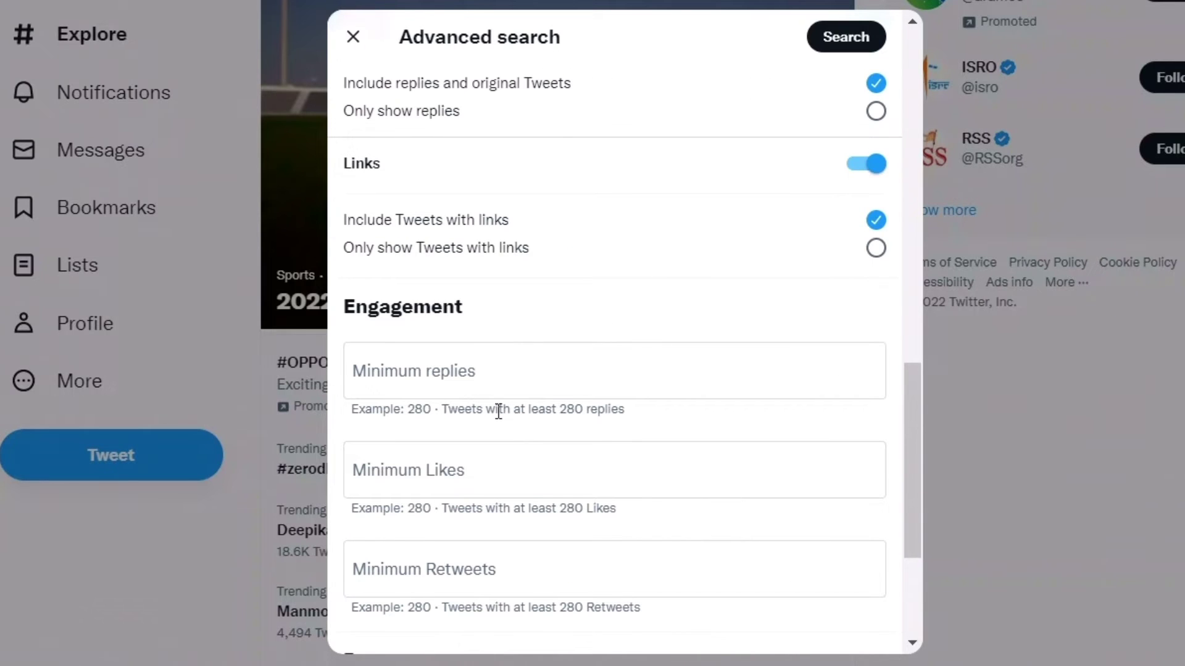
pyautogui.scroll(8, 497, 416)
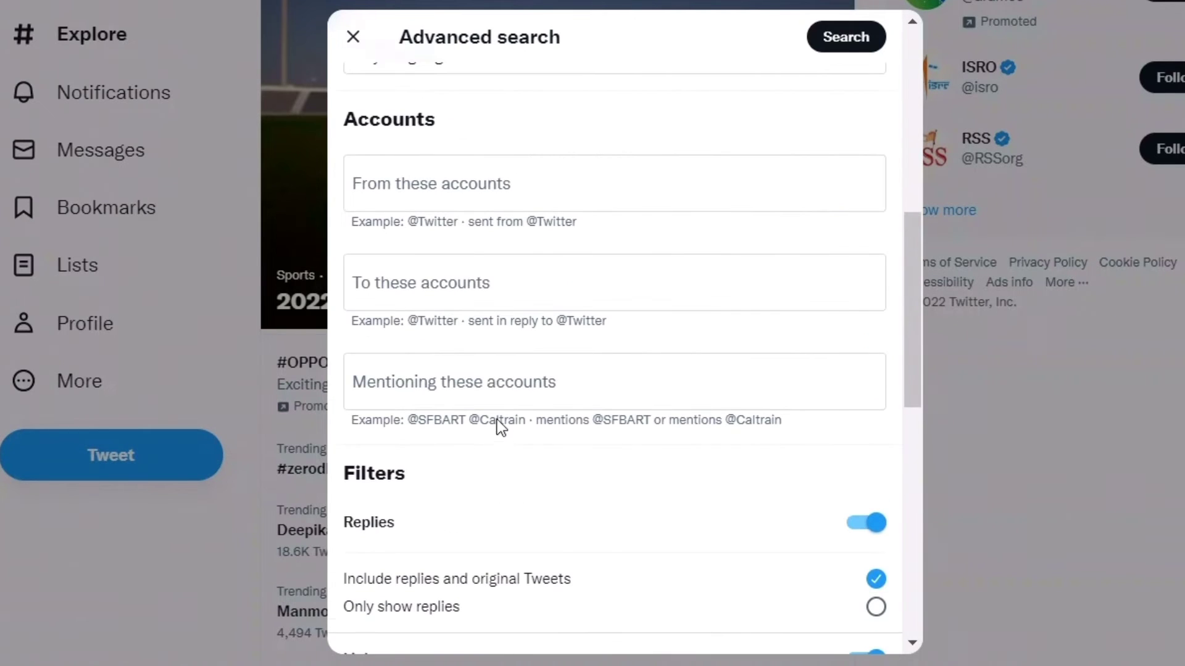
# - Enter 'resolution' in the All of these words field
pyautogui.scroll(8, 490, 287)
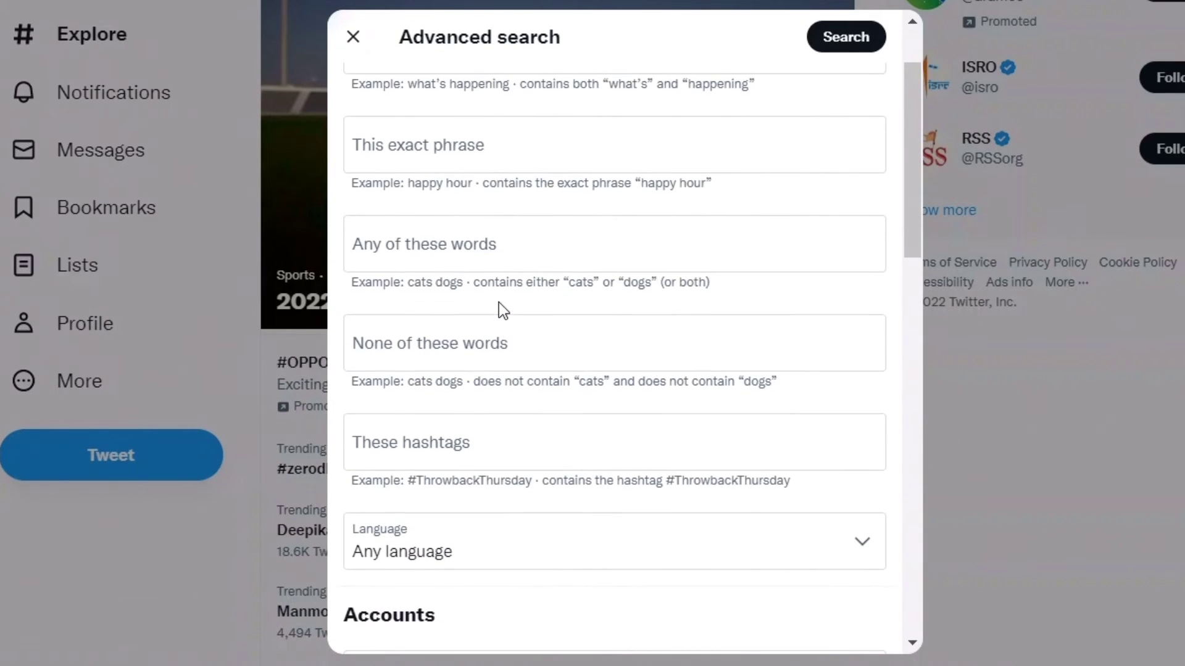
pyautogui.scroll(2, 500, 305)
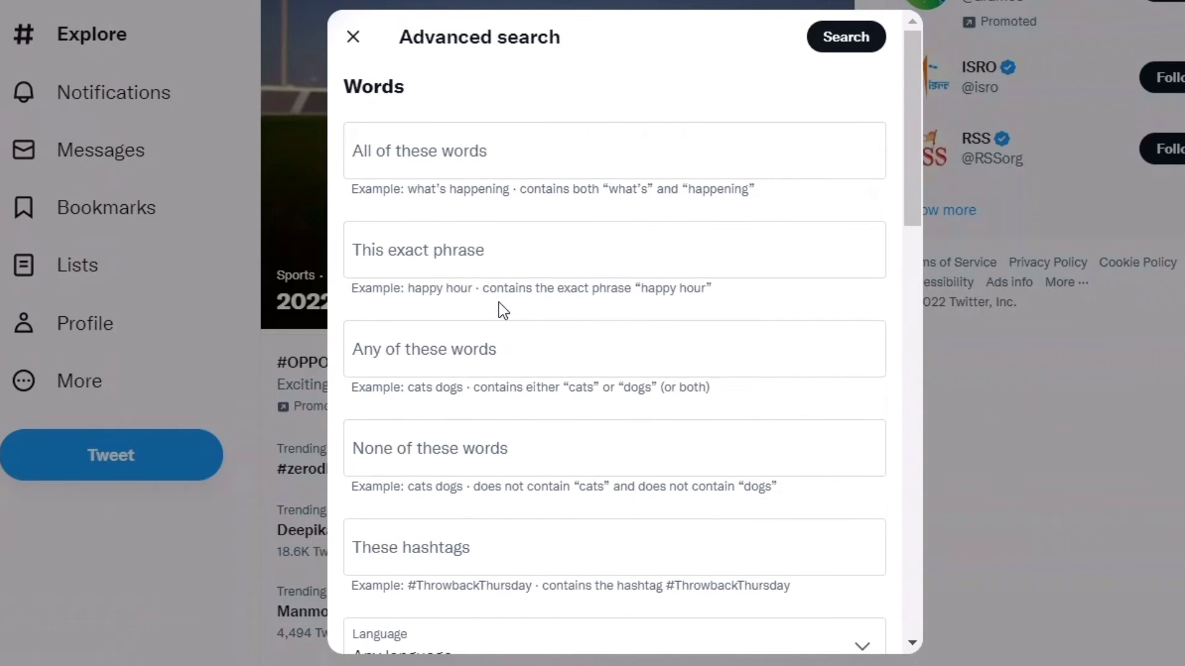
pyautogui.click(415, 166)
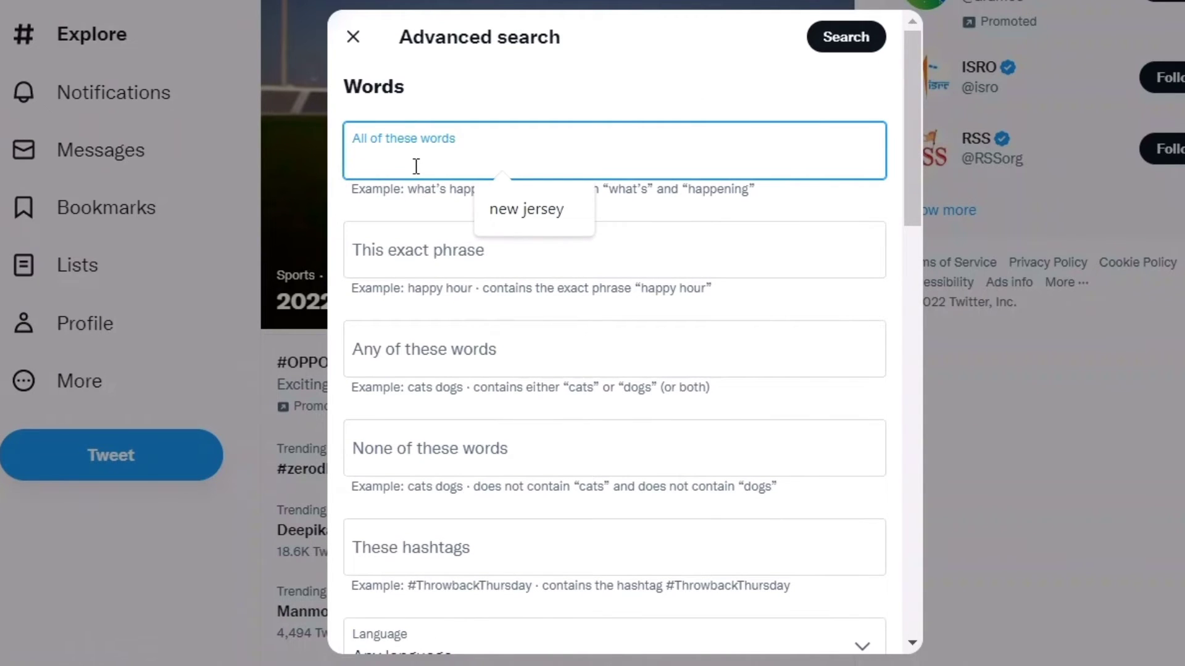
pyautogui.write('rse')
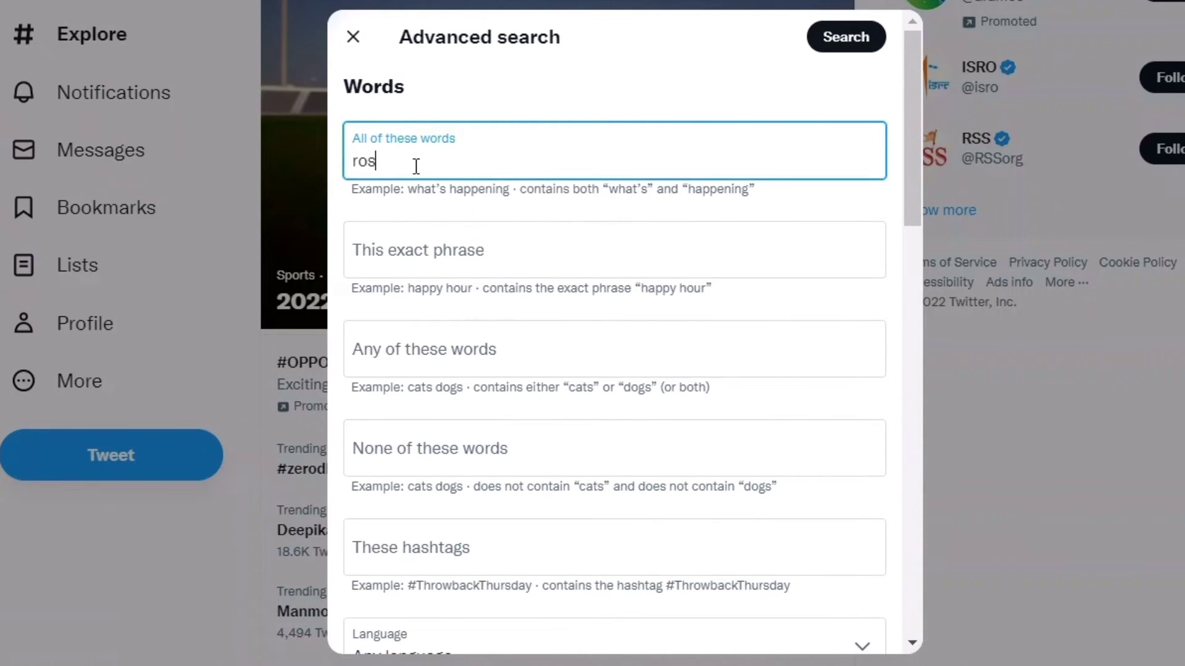
pyautogui.press('BackSpace')
pyautogui.press('BackSpace')
pyautogui.write('esolution')
# - Enter 'gym' in the None of these words field
pyautogui.scroll(-2, 484, 424)
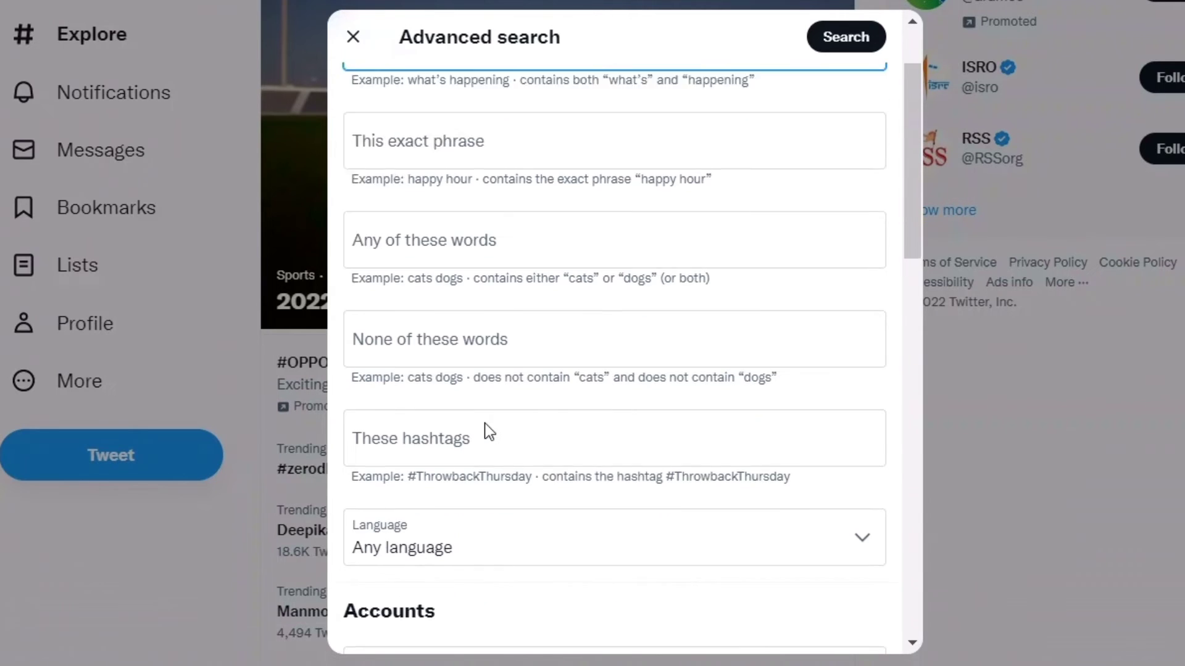
pyautogui.click(417, 328)
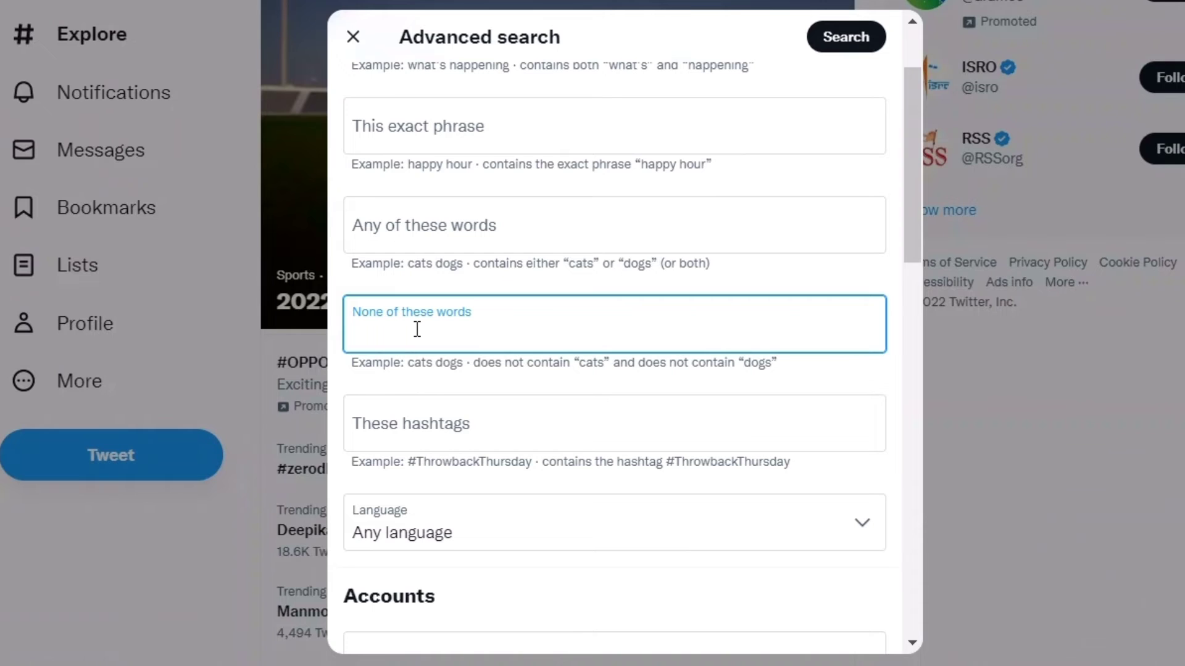
pyautogui.write('gym')
# - Set the search Language to Hindi
pyautogui.click(498, 537)
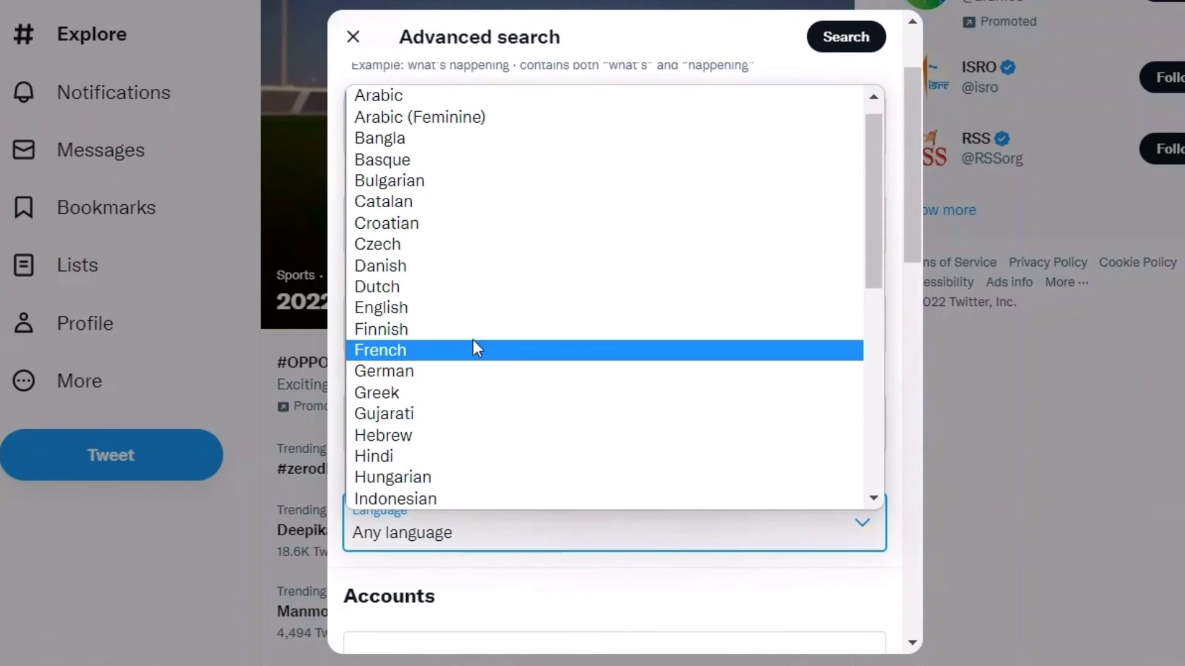
pyautogui.click(384, 456)
pyautogui.click(662, 587)
# - Set Minimum replies to 300 in the Engagement section
pyautogui.scroll(-8, 661, 573)
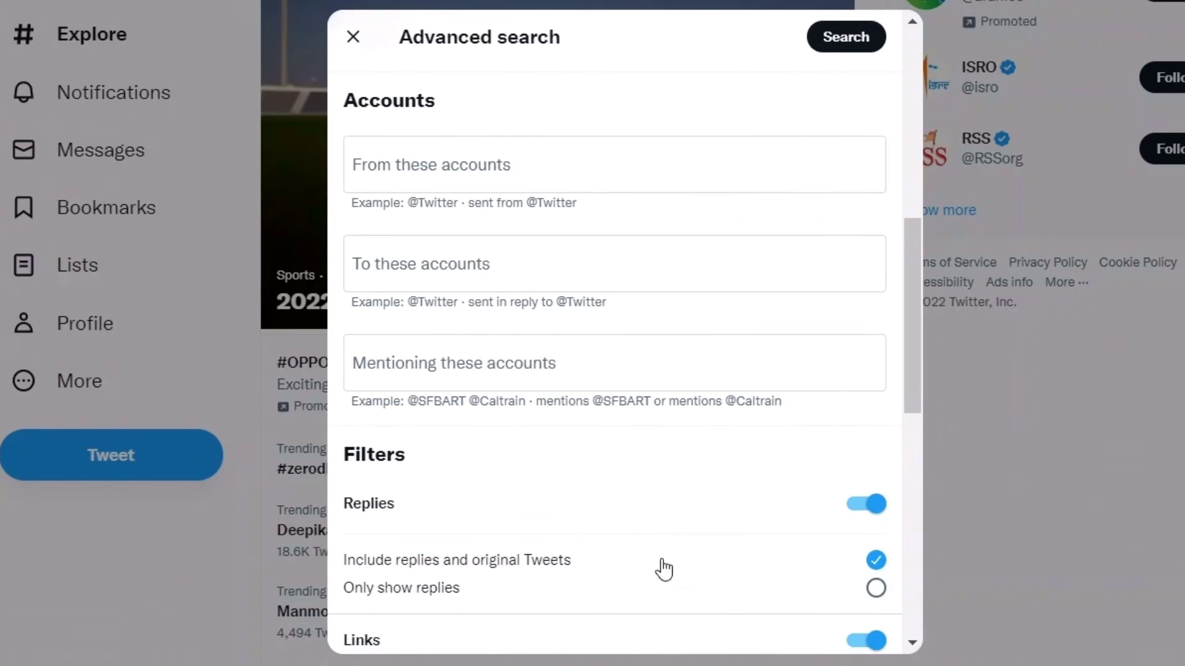
pyautogui.scroll(2, 667, 505)
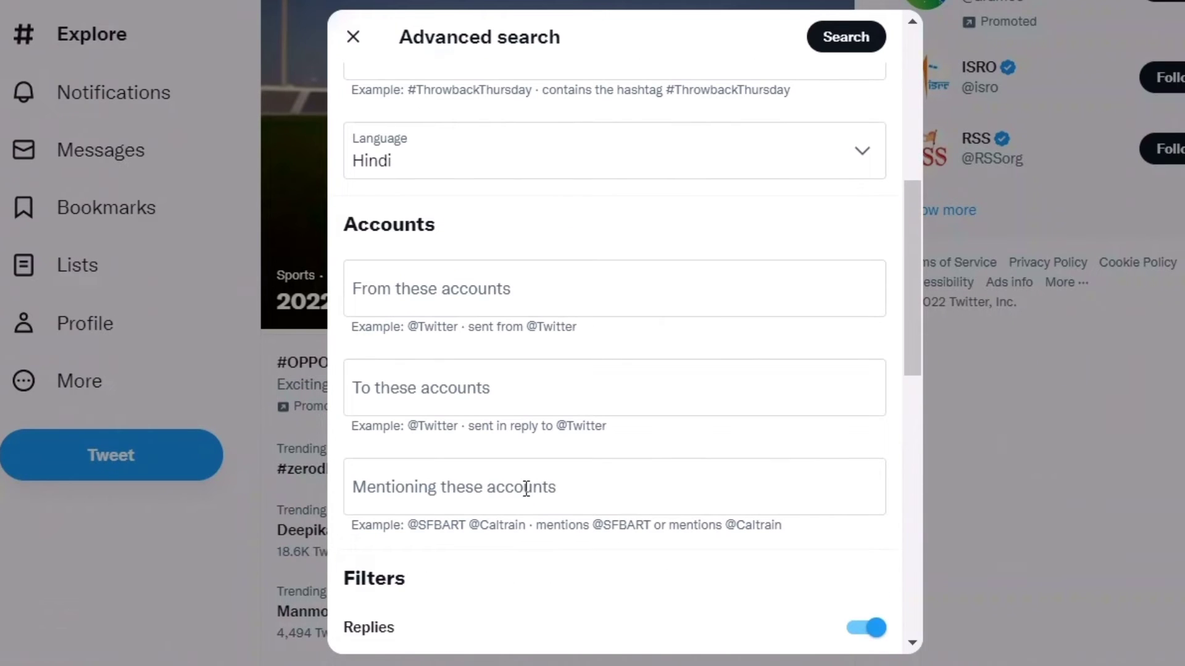
pyautogui.scroll(-4, 519, 493)
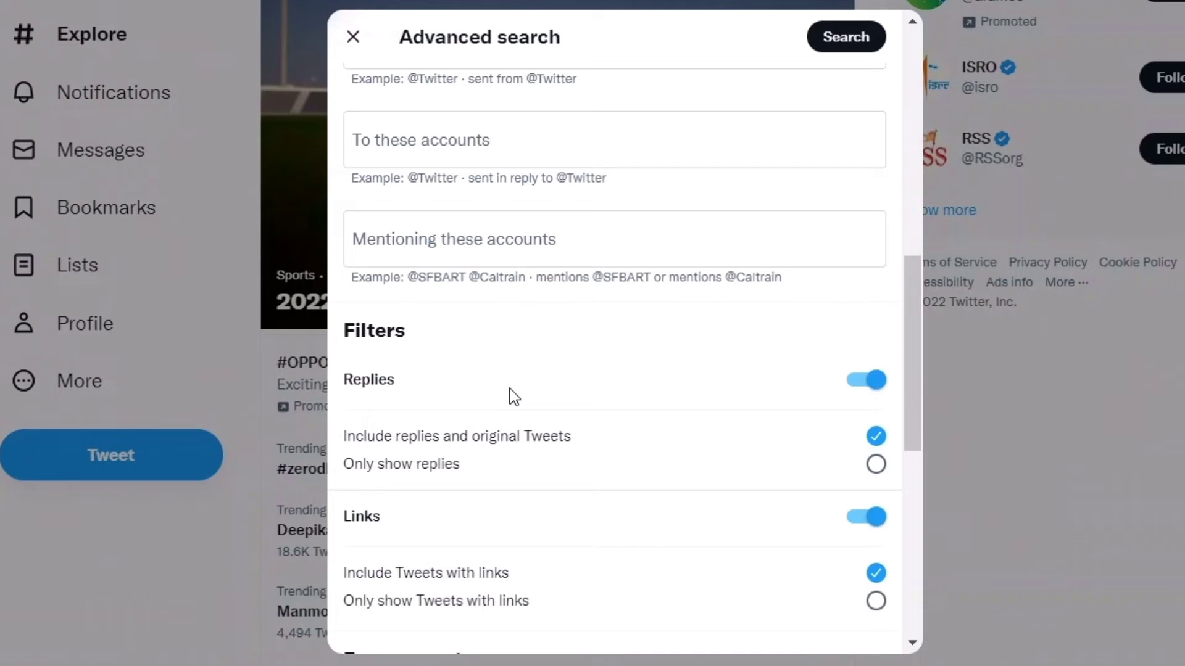
pyautogui.scroll(2, 518, 327)
pyautogui.scroll(-2, 529, 307)
pyautogui.scroll(-4, 666, 475)
pyautogui.scroll(-2, 583, 451)
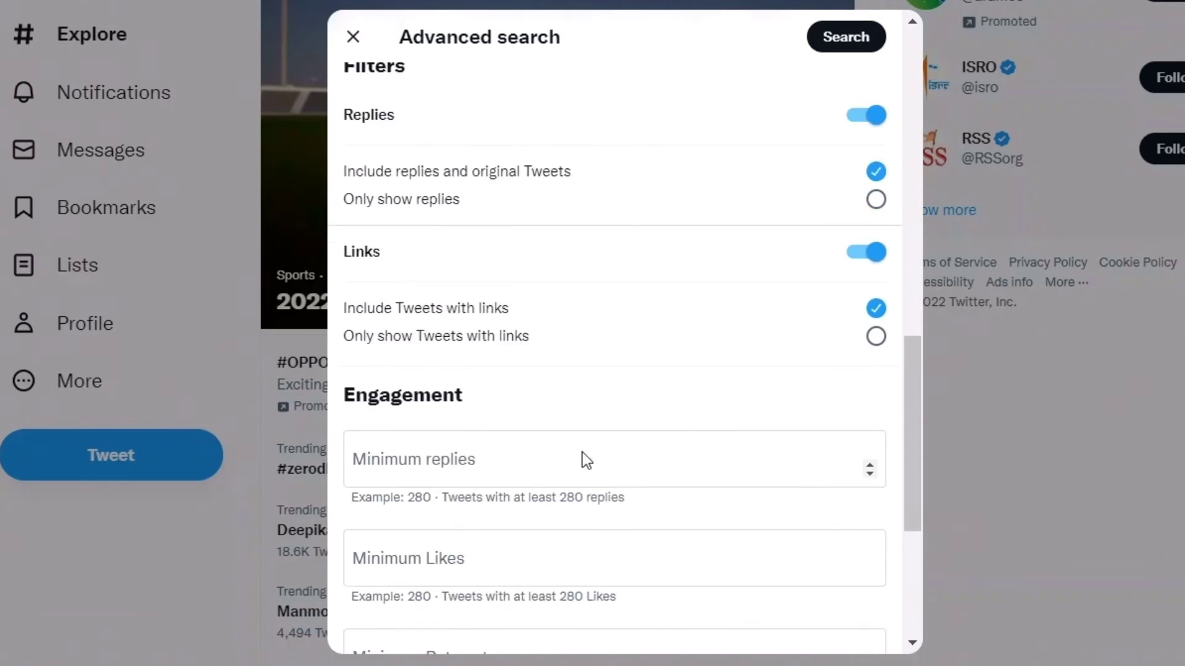
pyautogui.click(447, 363)
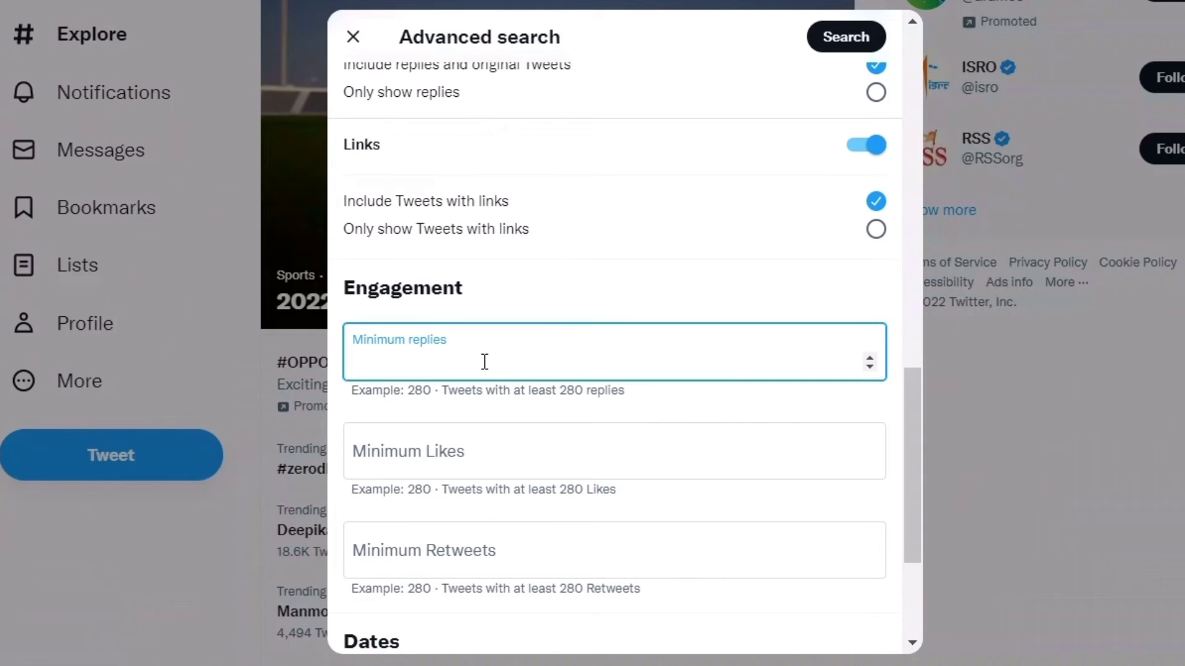
pyautogui.write('300')
pyautogui.click(569, 299)
pyautogui.scroll(-2, 561, 395)
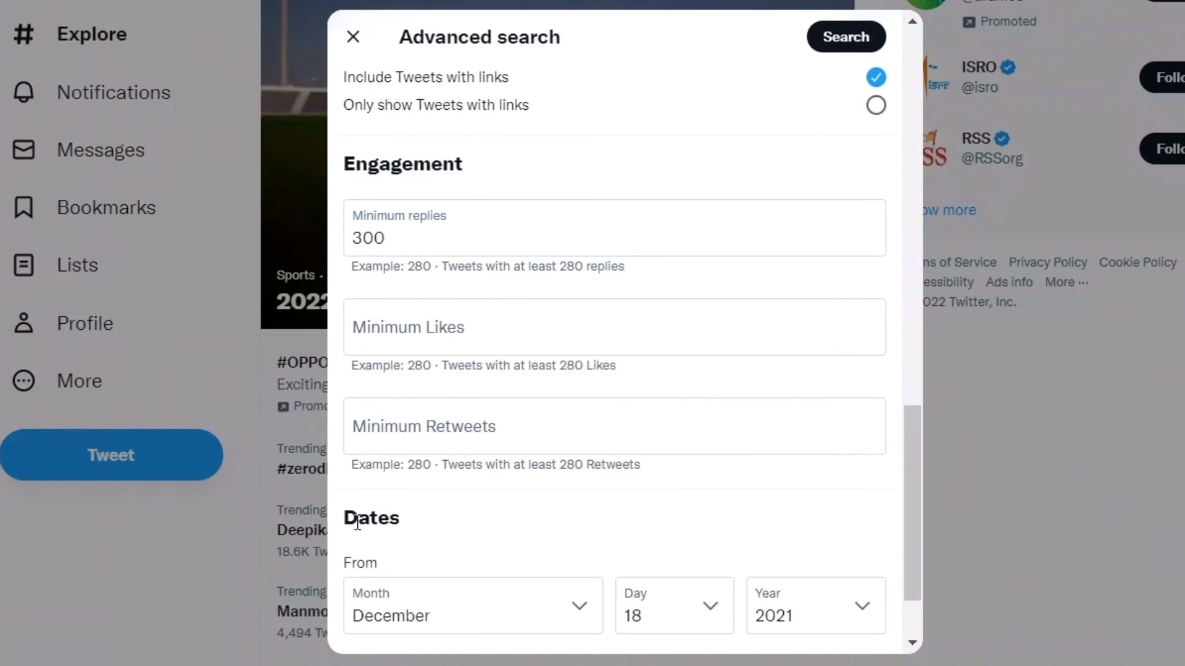
pyautogui.scroll(-2, 523, 531)
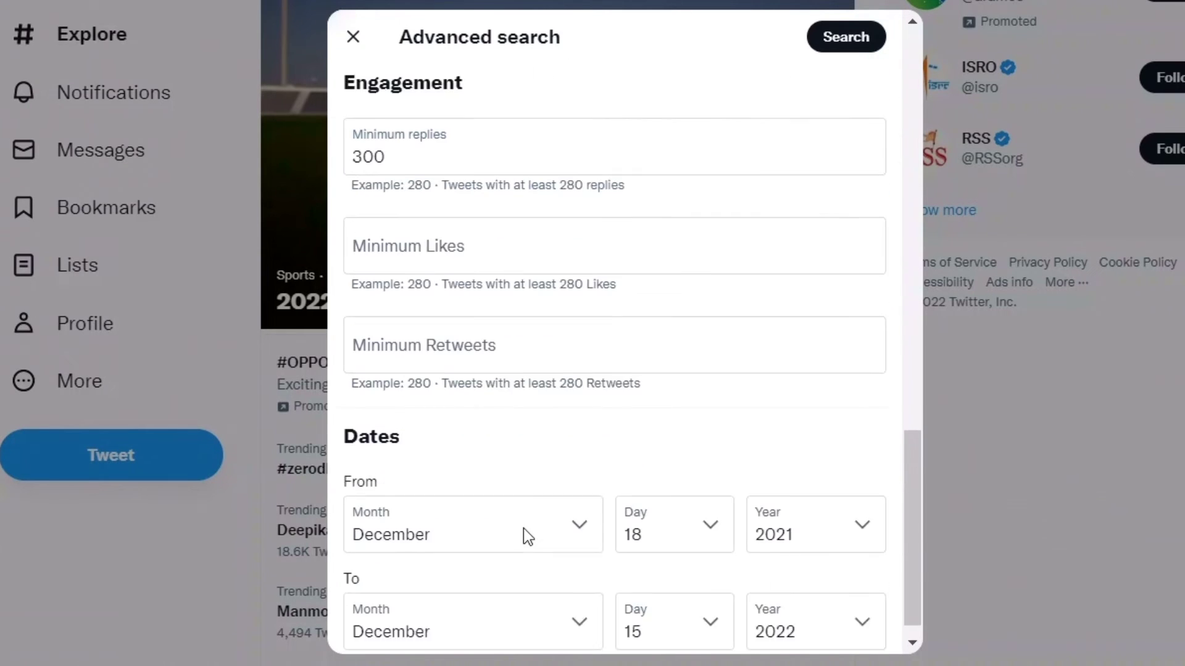
# - Run the advanced search and review the results and generated query
pyautogui.click(835, 38)
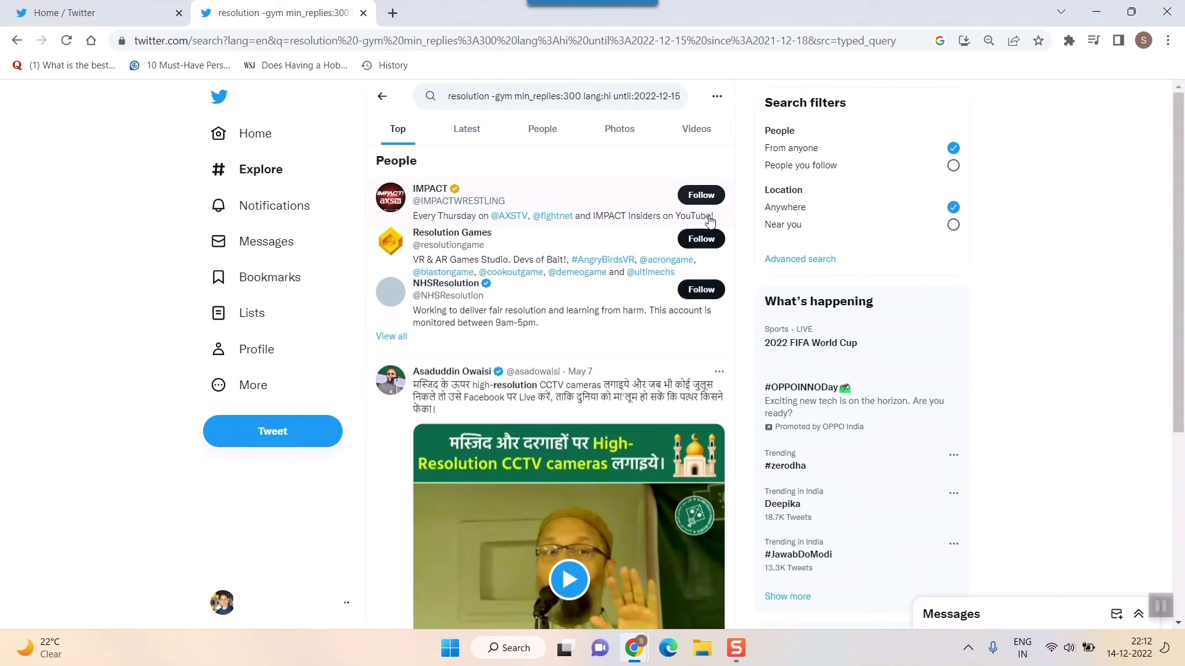
pyautogui.scroll(-2, 585, 300)
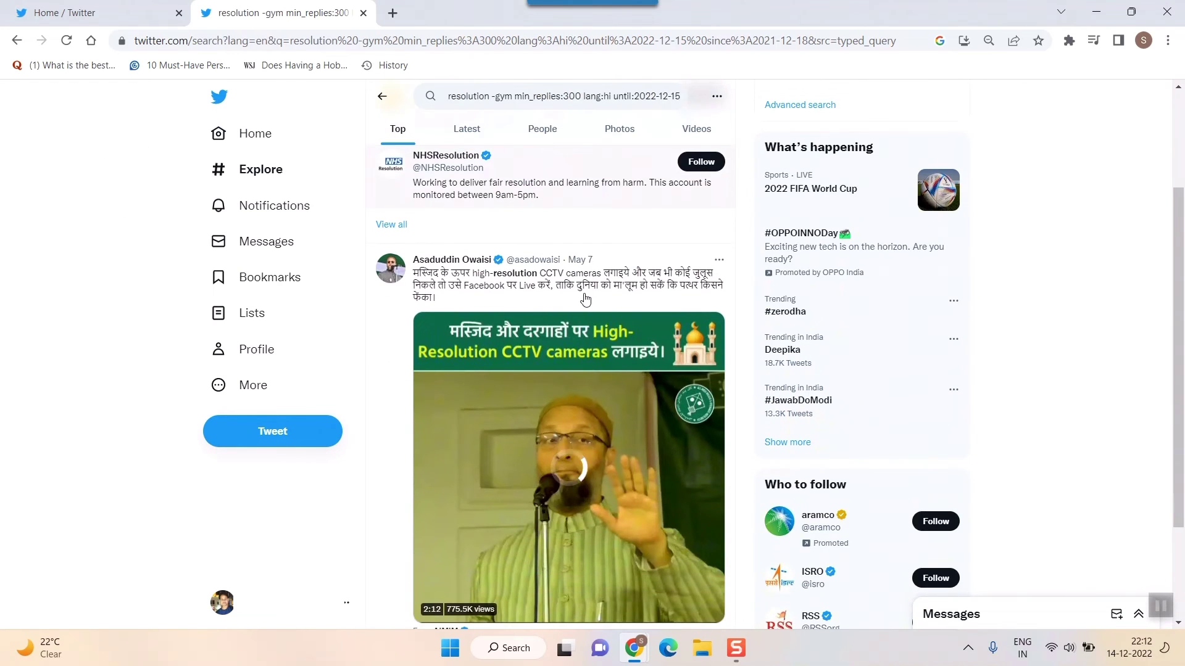
pyautogui.scroll(-3, 523, 367)
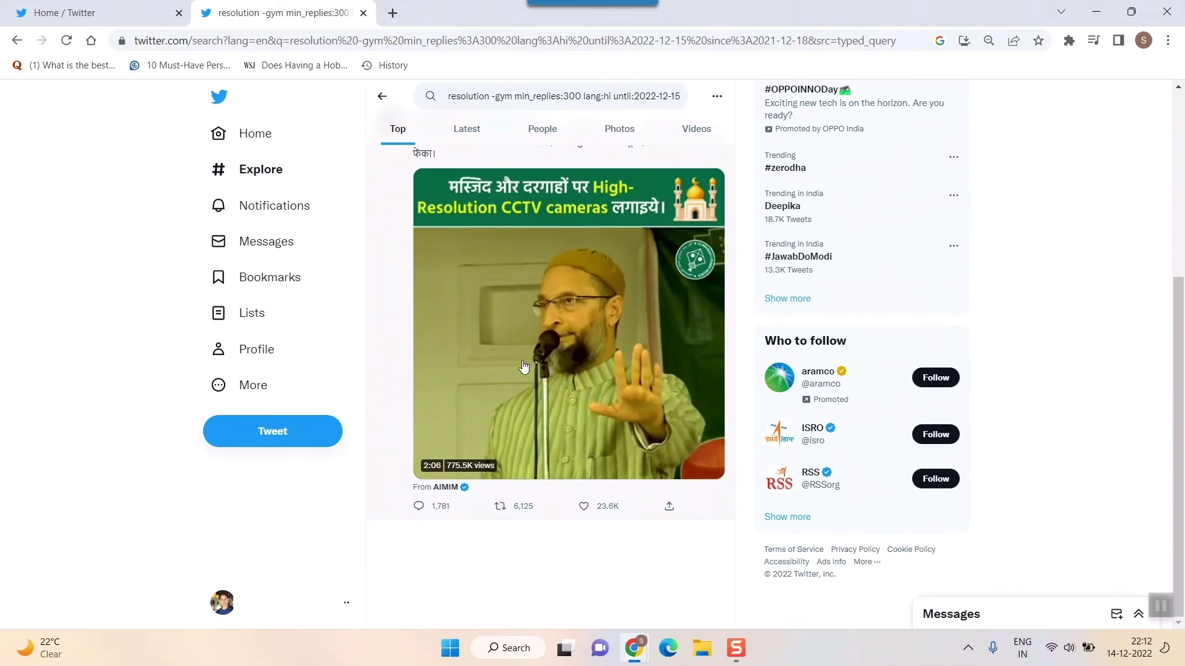
pyautogui.scroll(5, 524, 367)
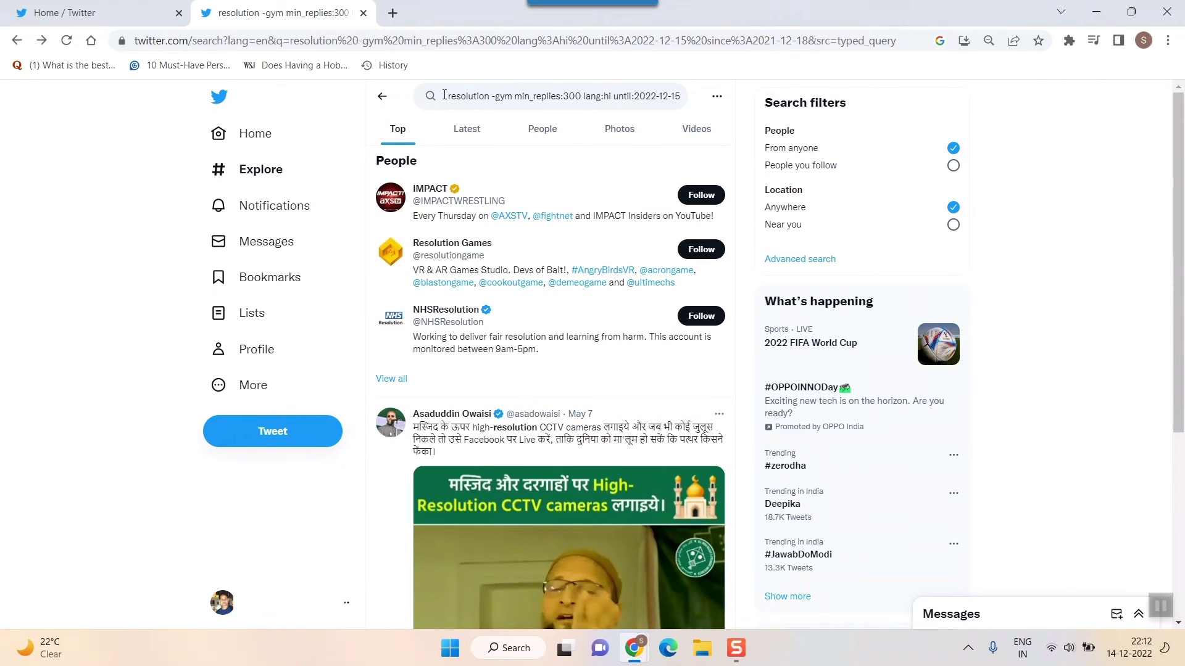
pyautogui.moveTo(444, 94); pyautogui.dragTo(662, 99)
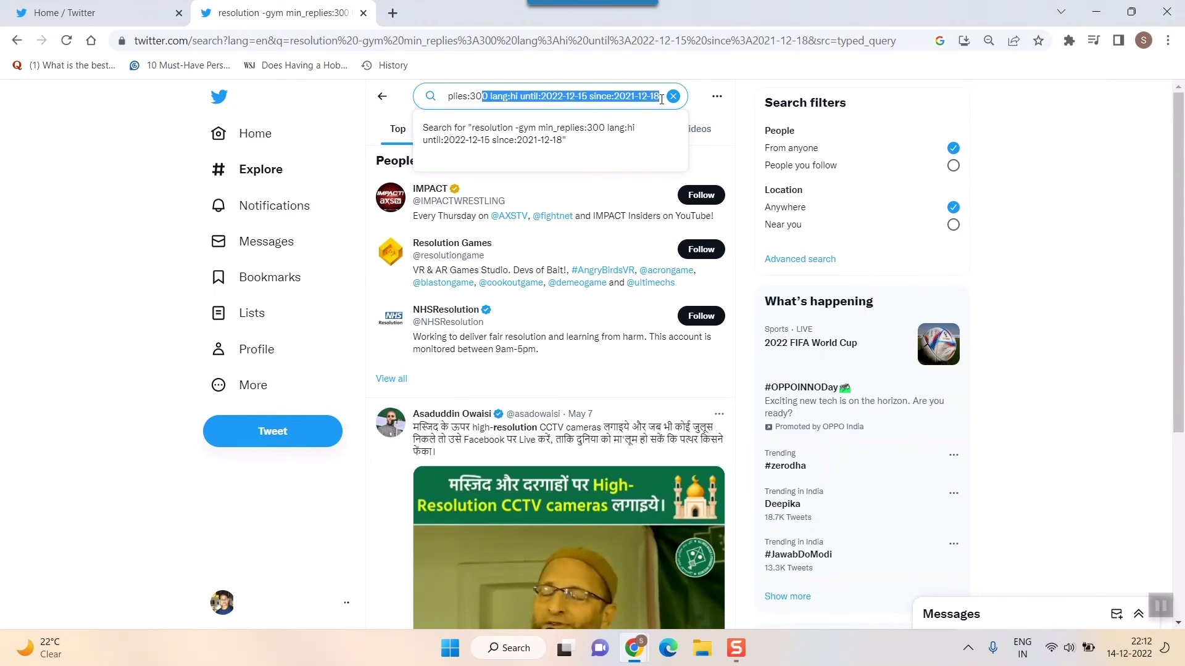
pyautogui.scroll(-5, 473, 439)
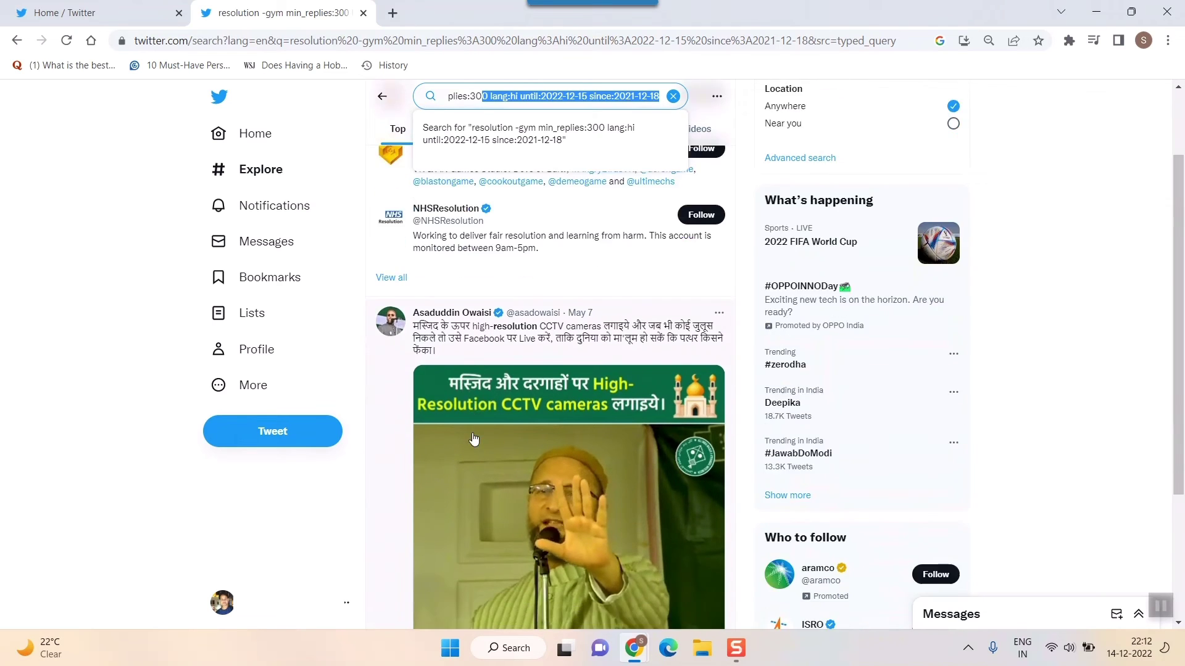
pyautogui.scroll(3, 481, 488)
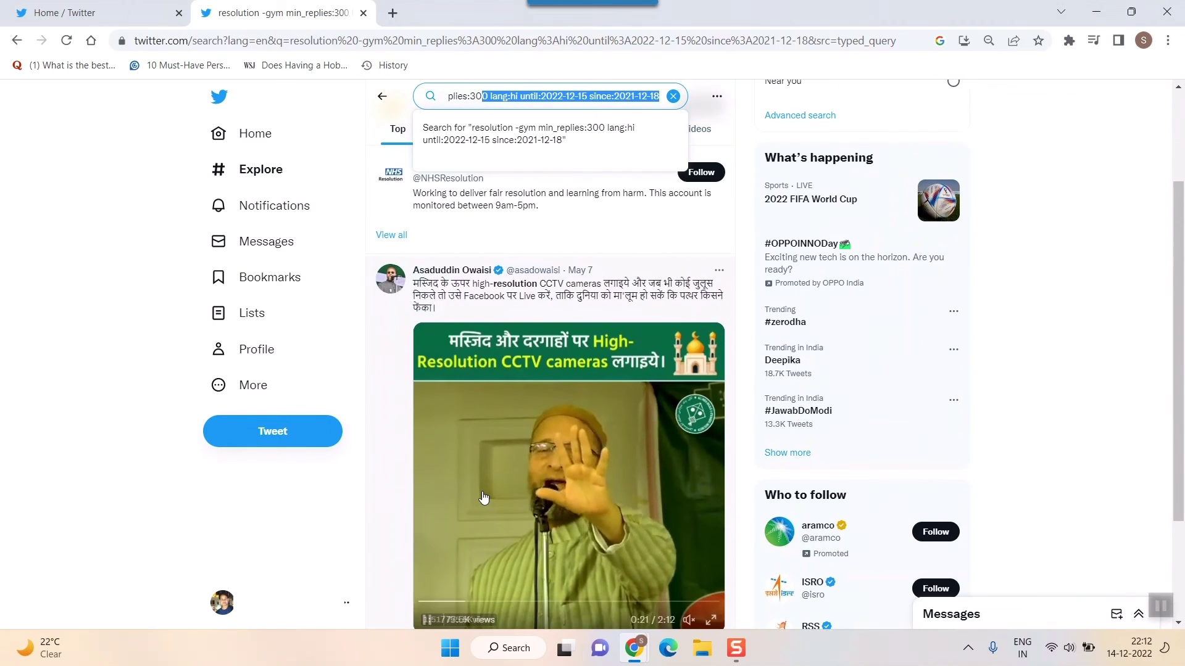
pyautogui.scroll(2, 484, 497)
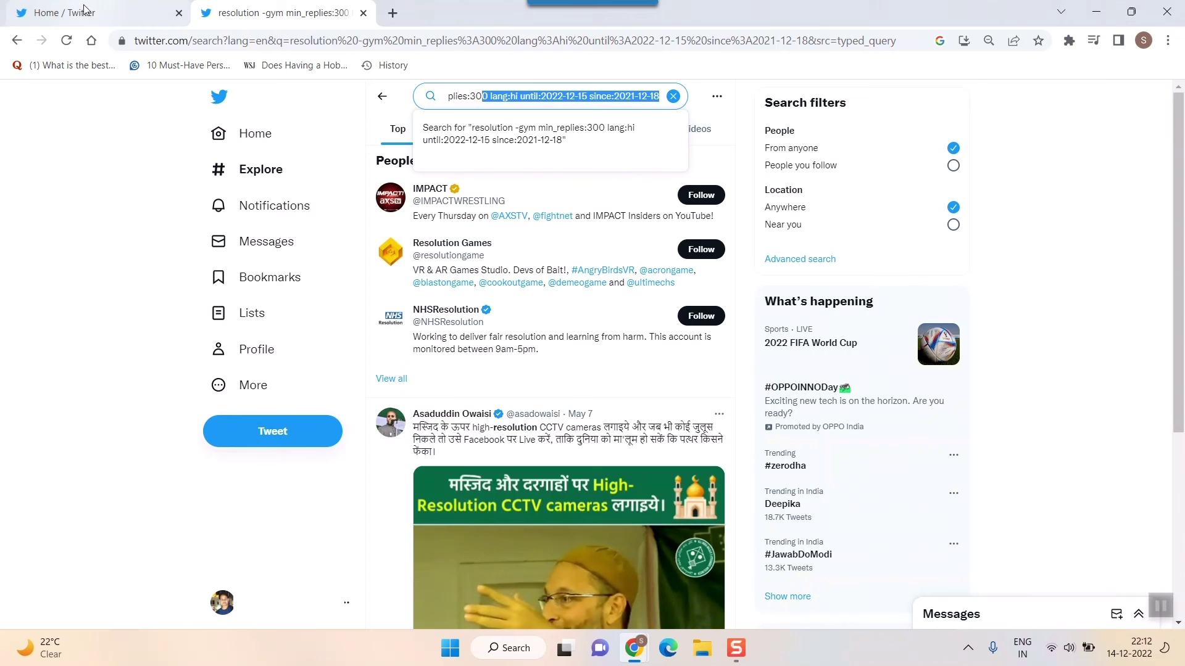
# - Search Google for 'twitter advanced search' in another new tab
pyautogui.click(392, 13)
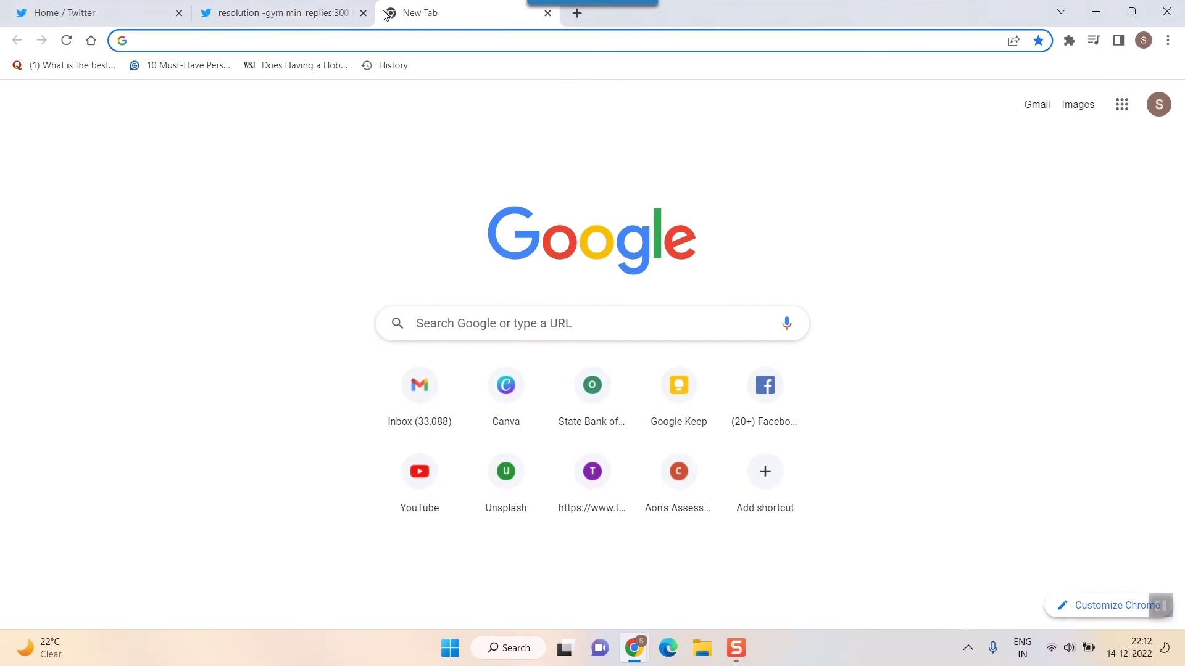
pyautogui.write('a')
pyautogui.press('BackSpace')
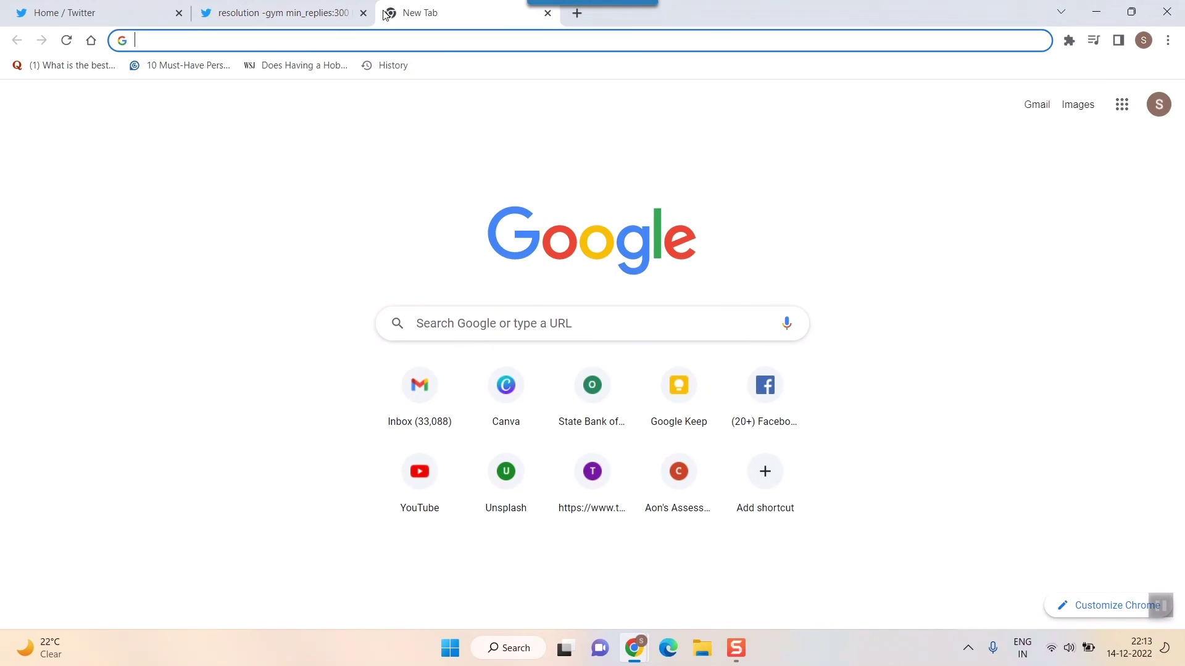
pyautogui.write('twitter advanced search')
pyautogui.press('Return')
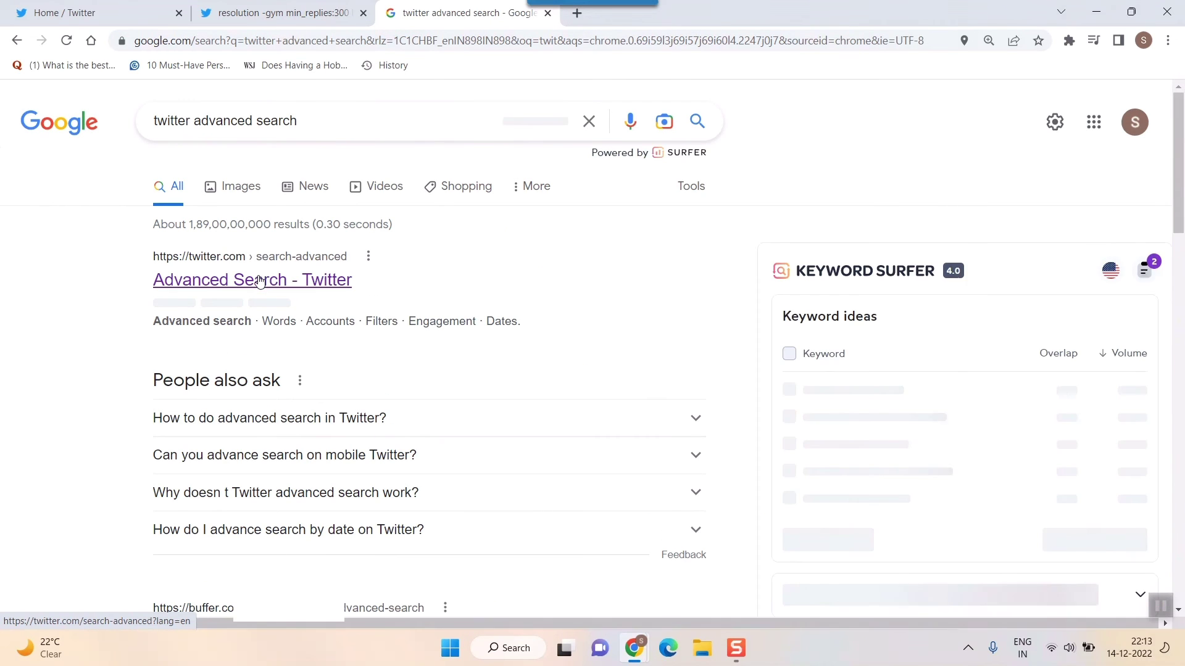
# - Open the 'Advanced Search - Twitter' result to load a blank Advanced search form
pyautogui.click(261, 281)
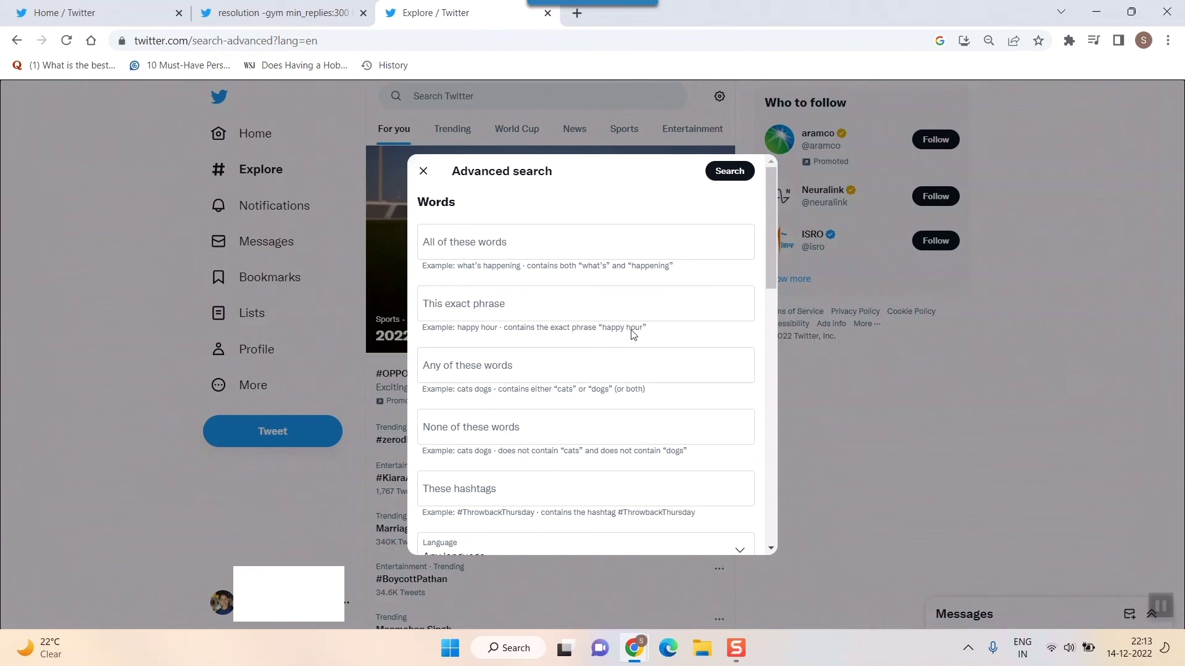
pyautogui.moveTo(769, 261)
pyautogui.mouseDown()
pyautogui.moveTo(793, 474)
pyautogui.moveTo(774, 273)
pyautogui.mouseUp()
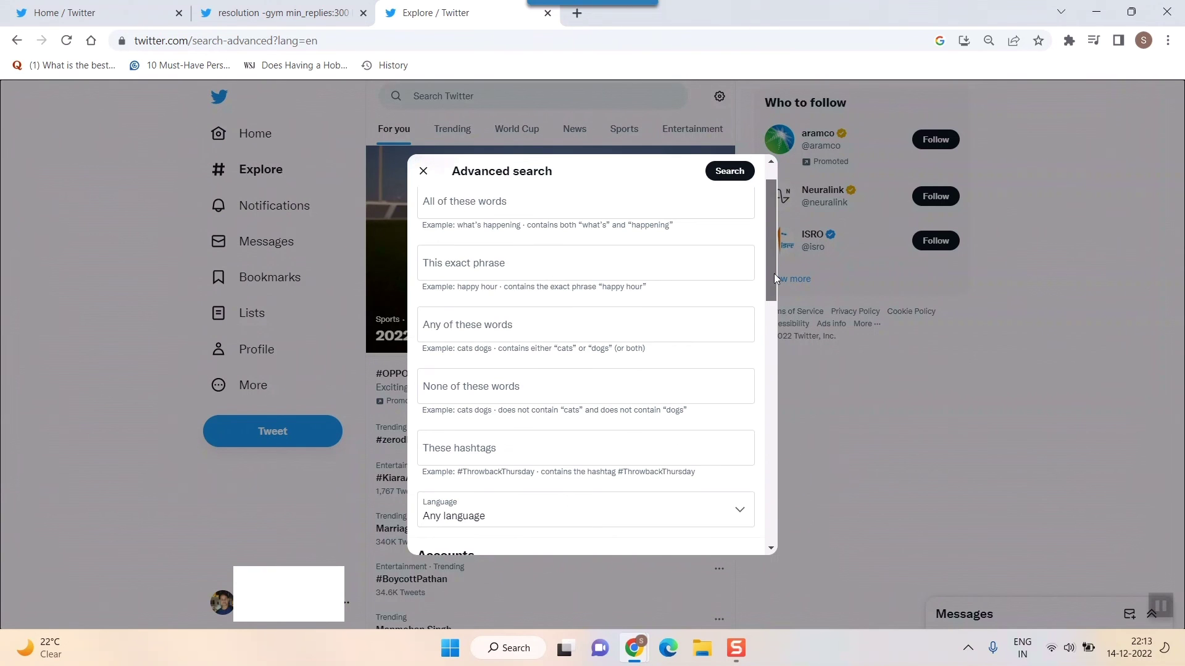